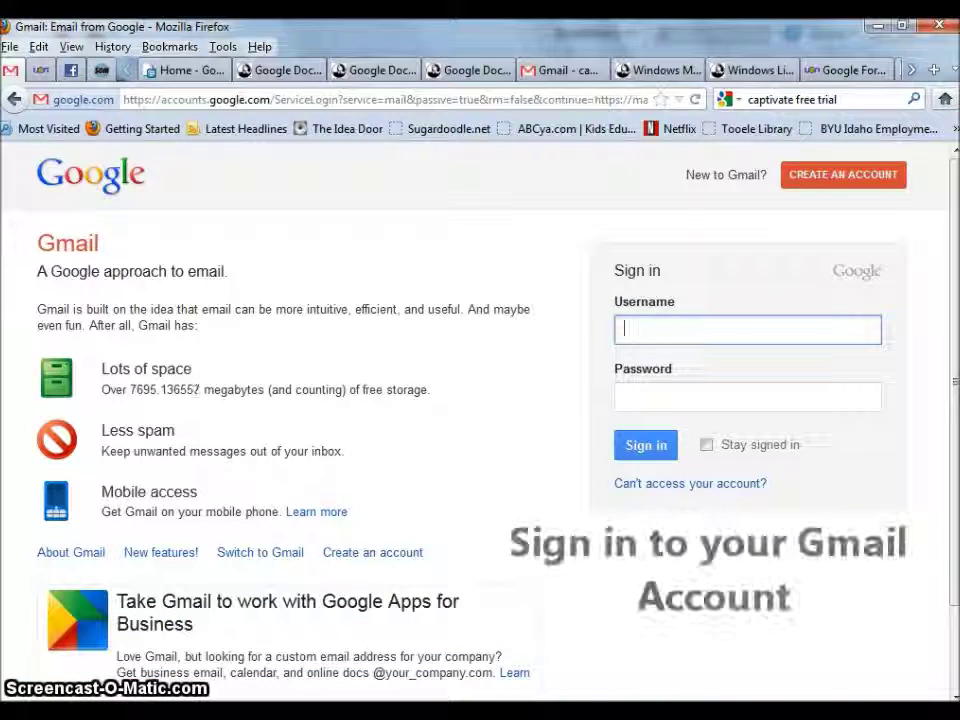
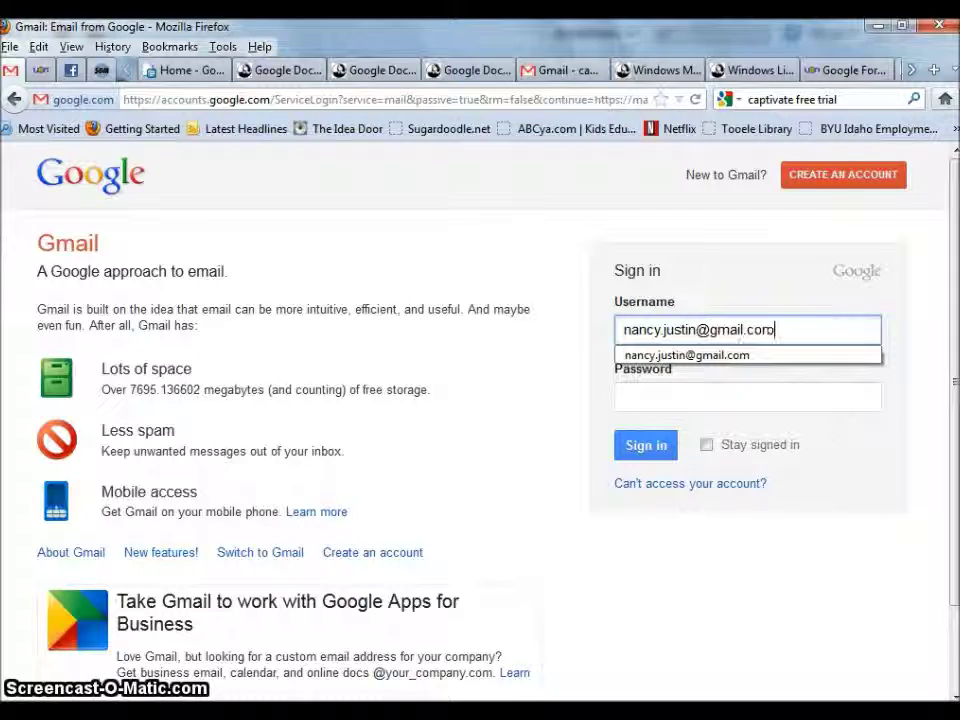
# - Sign in to Gmail with the account's username and password
pyautogui.press('Tab')
pyautogui.write('•••••••••••')
pyautogui.press('Return')
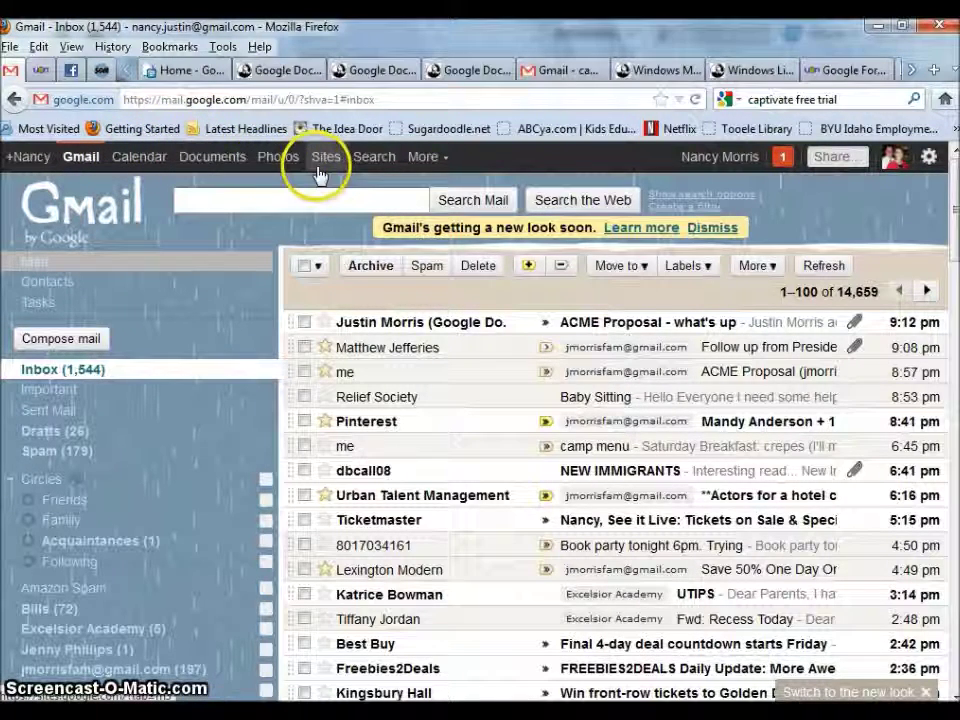
# - Go to the Google Docs document list through the More menu's Documents link
pyautogui.click(443, 162)
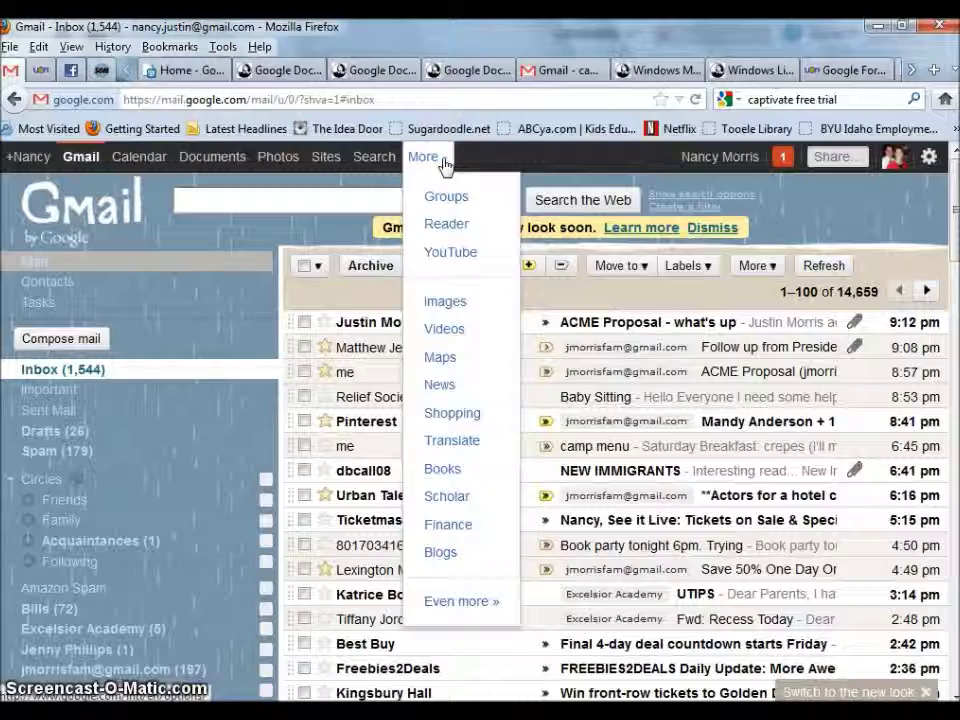
pyautogui.click(212, 161)
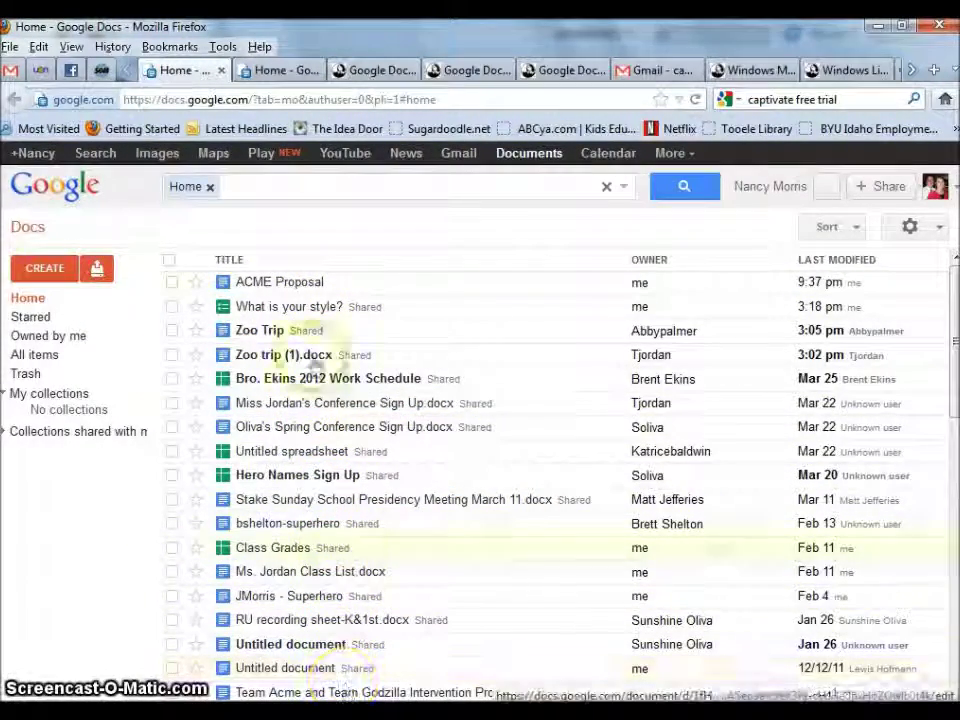
# - Create a blank Document from the CREATE menu and place the caret in its body
pyautogui.click(45, 270)
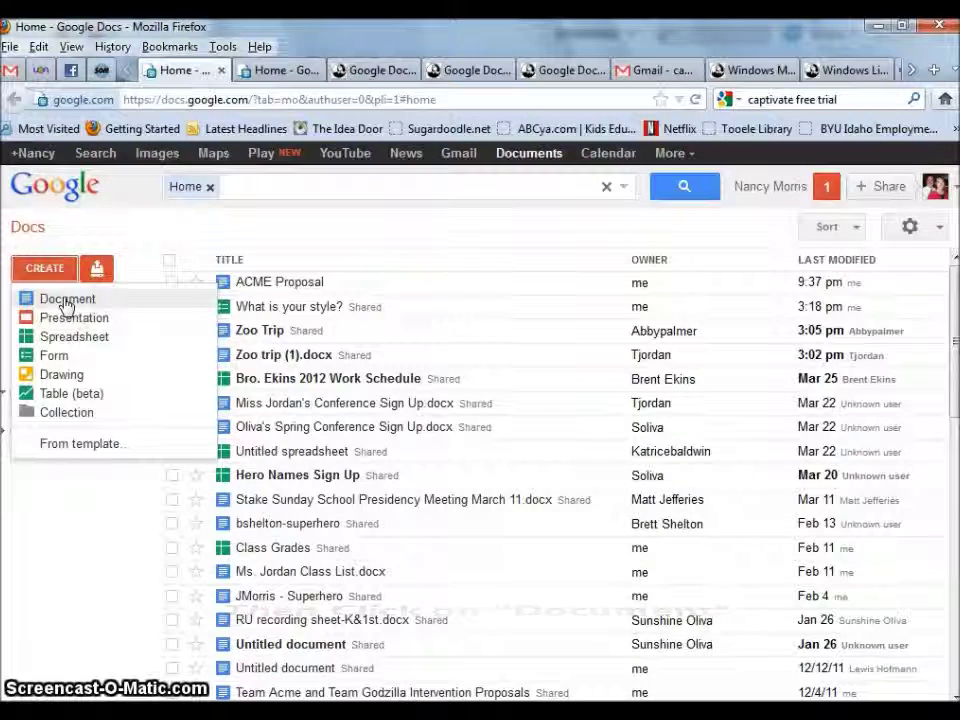
pyautogui.click(66, 302)
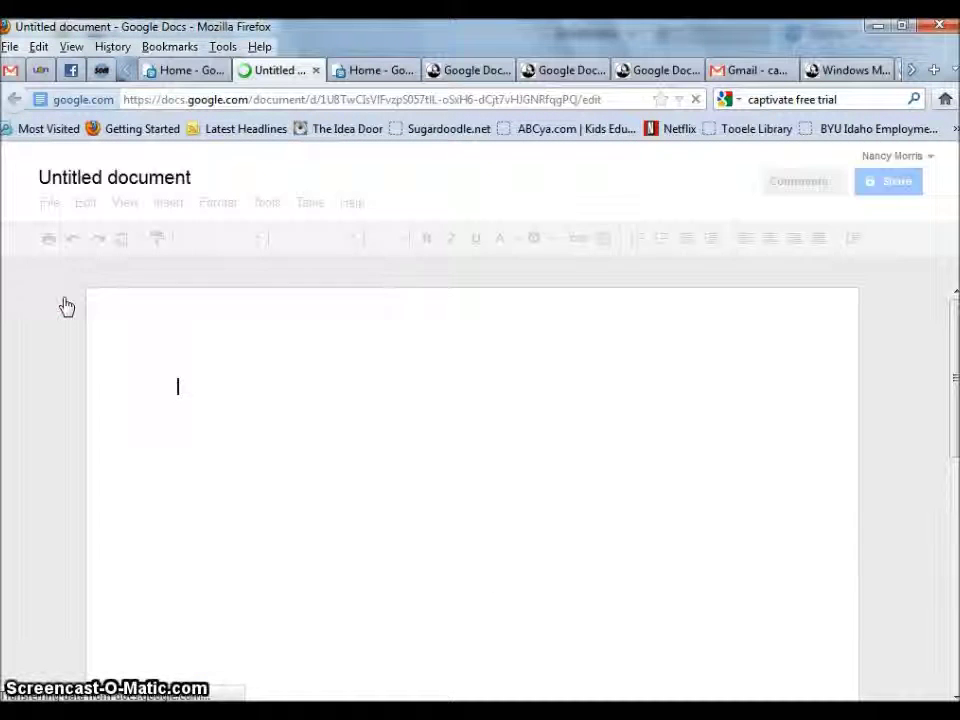
pyautogui.click(101, 300)
pyautogui.click(228, 320)
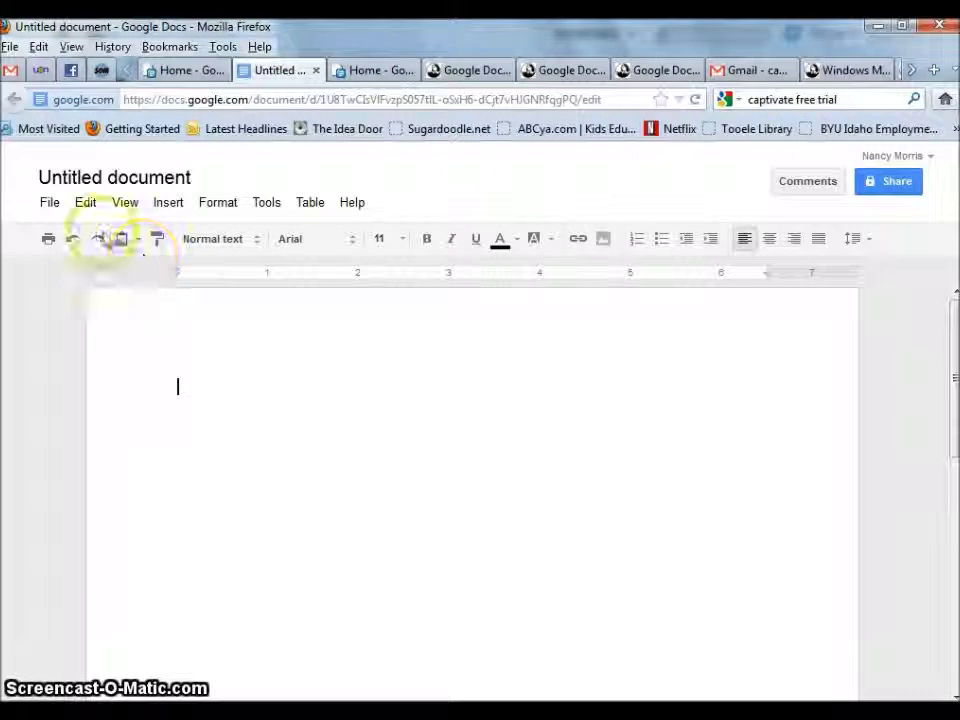
# - Rename the untitled document to 'MY NEW GOOGLE DOC'
pyautogui.click(133, 178)
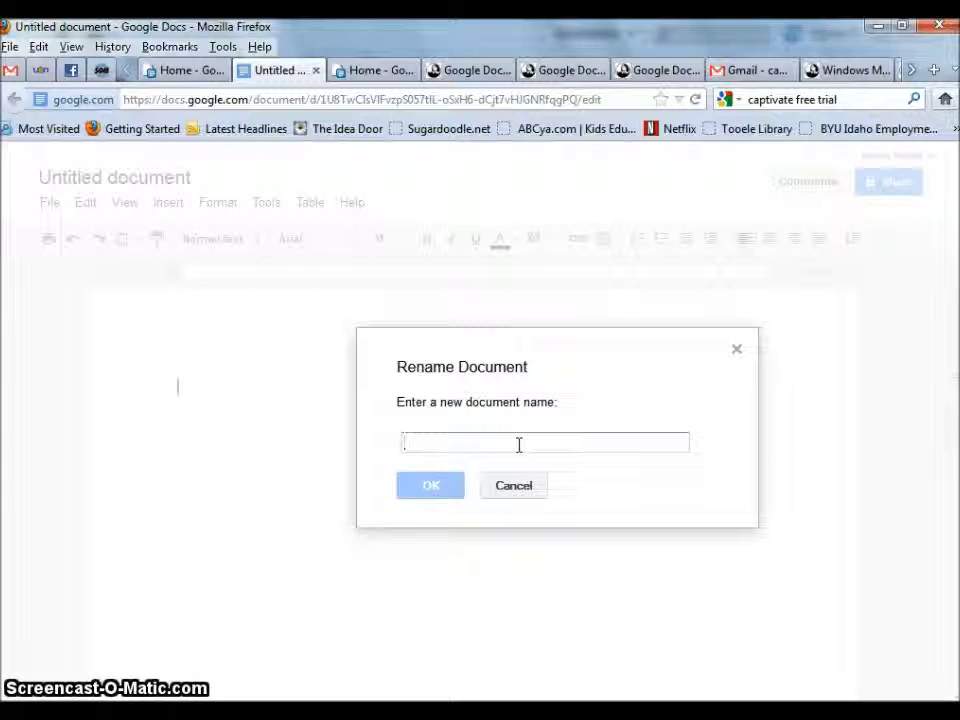
pyautogui.write('NEW GOOGLE')
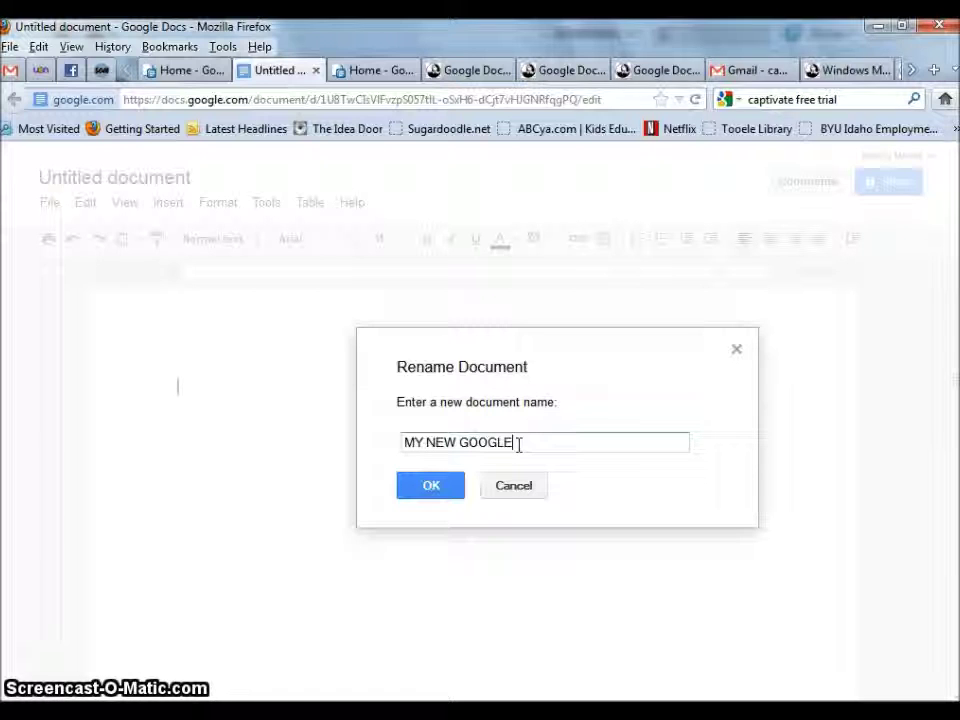
pyautogui.write(' DOC')
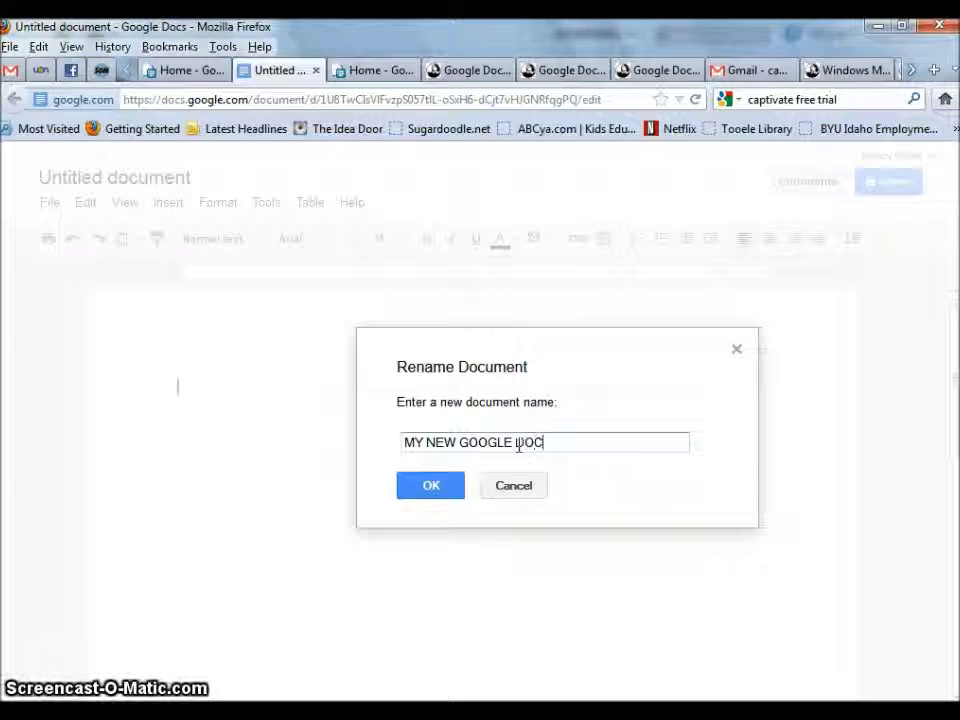
pyautogui.click(424, 484)
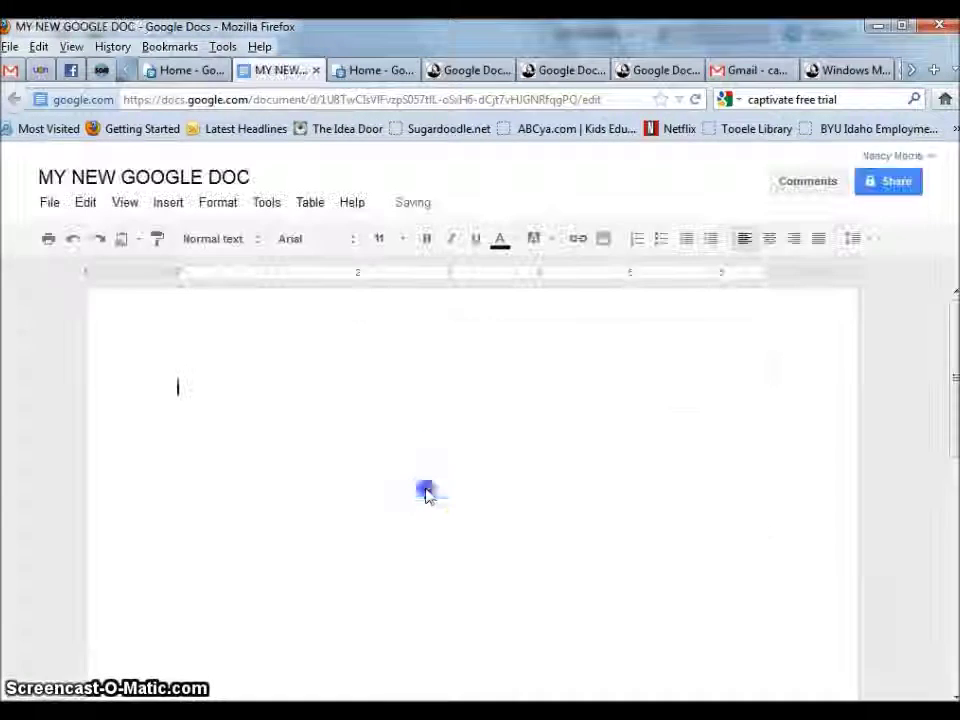
pyautogui.click(304, 426)
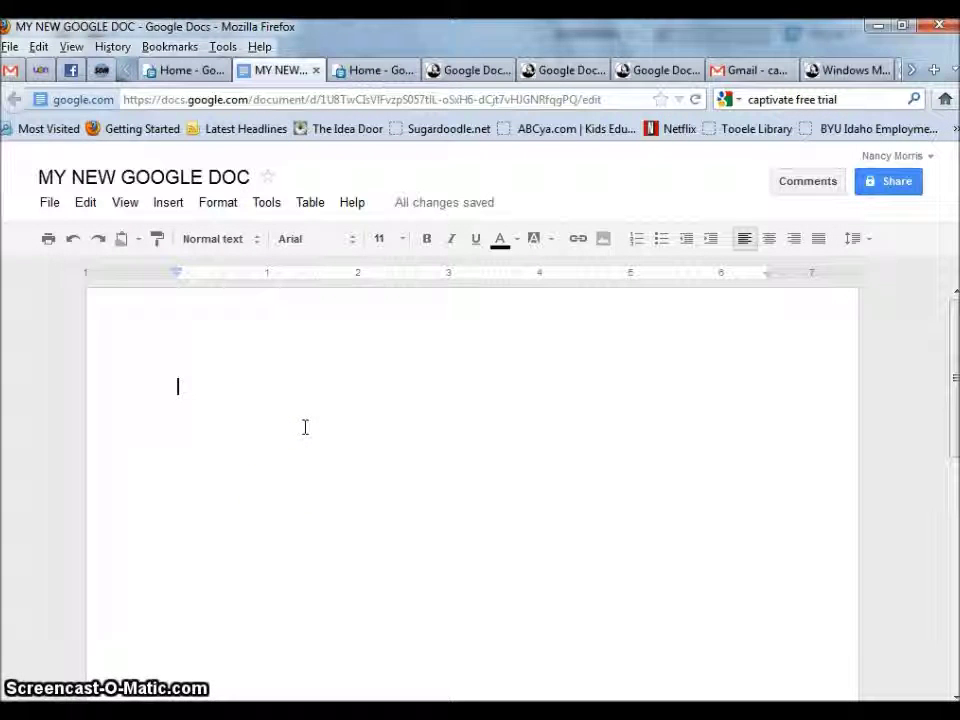
# - Type the line 'THIS IS MY GOOGLE DOC' in the document body
pyautogui.write('THIS IS MY')
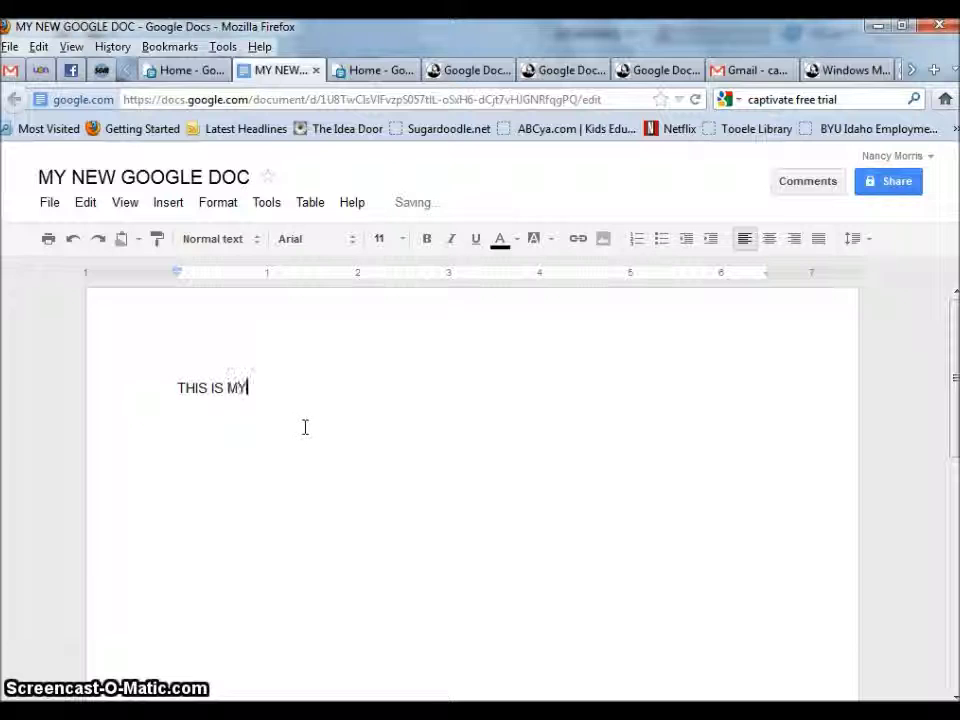
pyautogui.write(' GOOGLE')
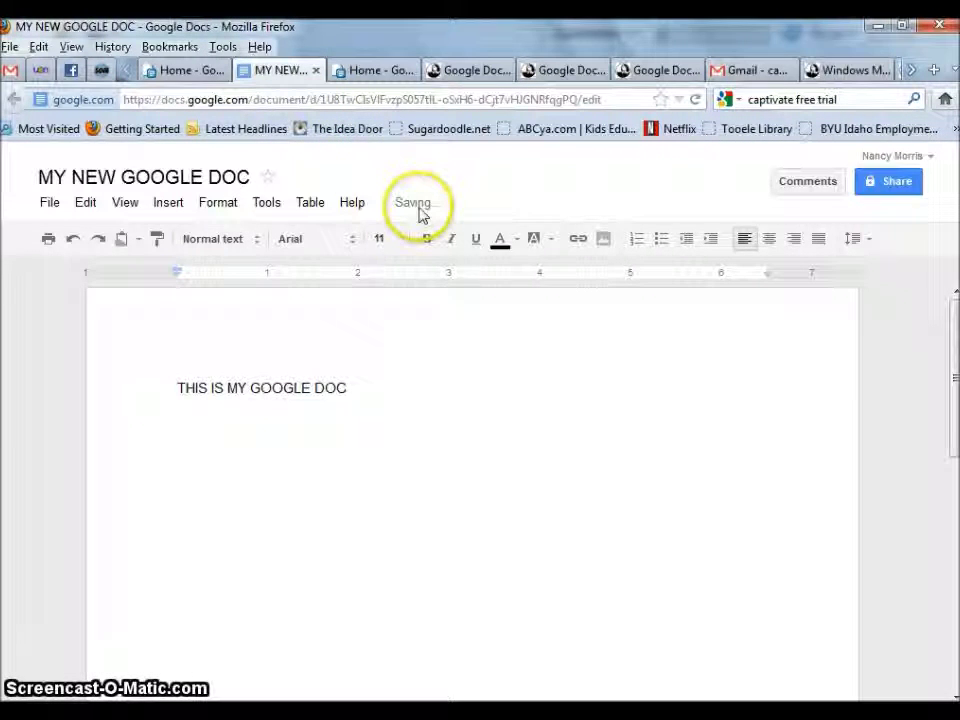
pyautogui.moveTo(414, 212)
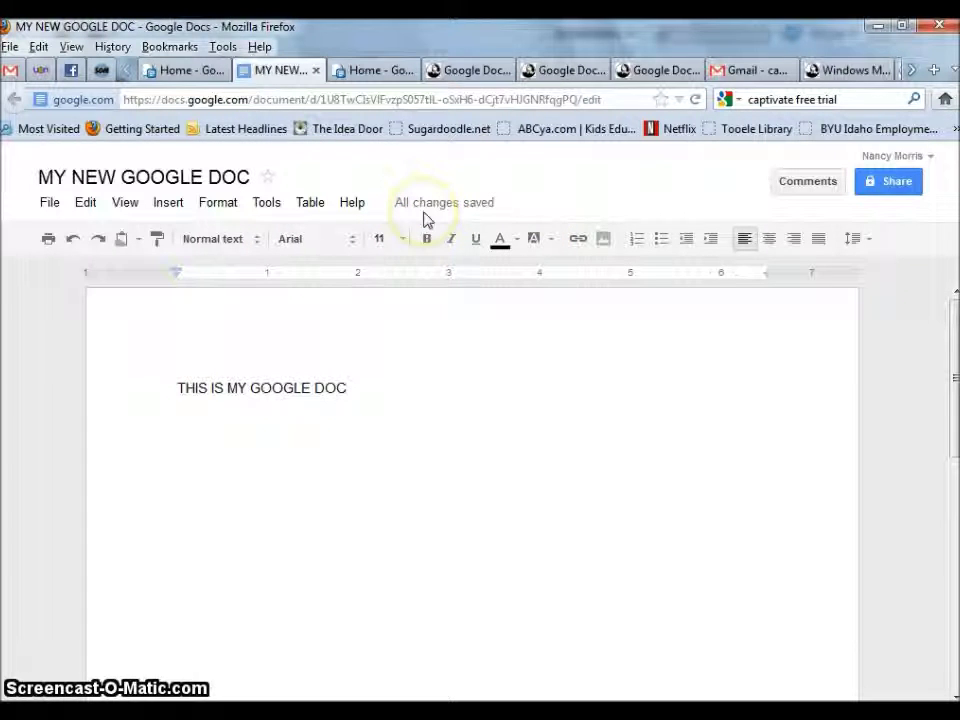
pyautogui.write('DOC,')
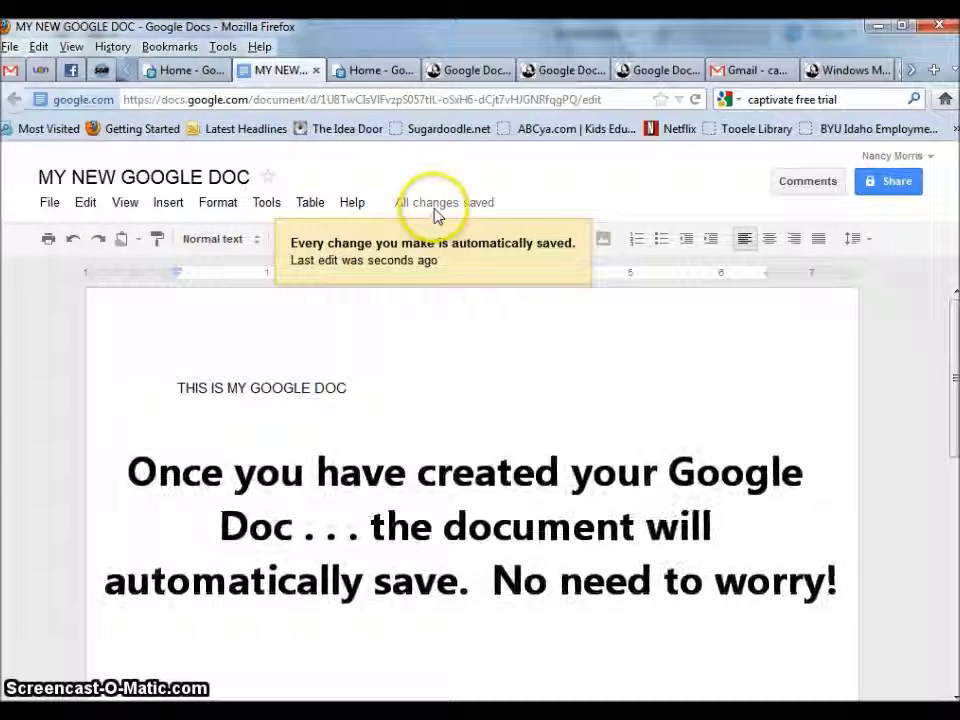
pyautogui.press('BackSpace')
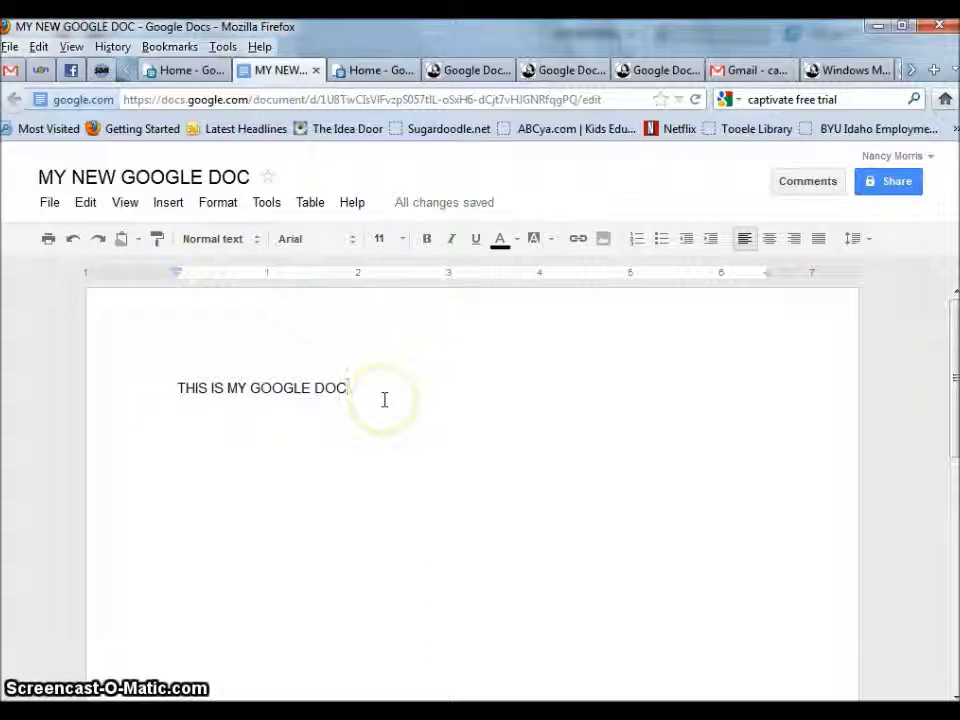
# - Open Share settings and save link visibility as Private, owner-only access
pyautogui.click(463, 358)
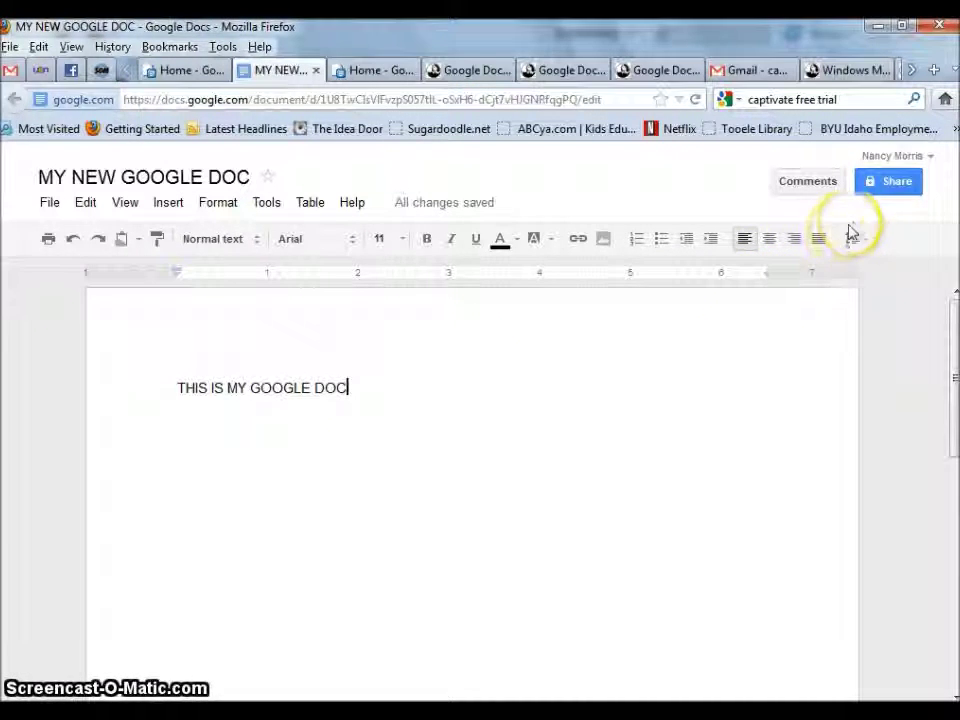
pyautogui.click(897, 185)
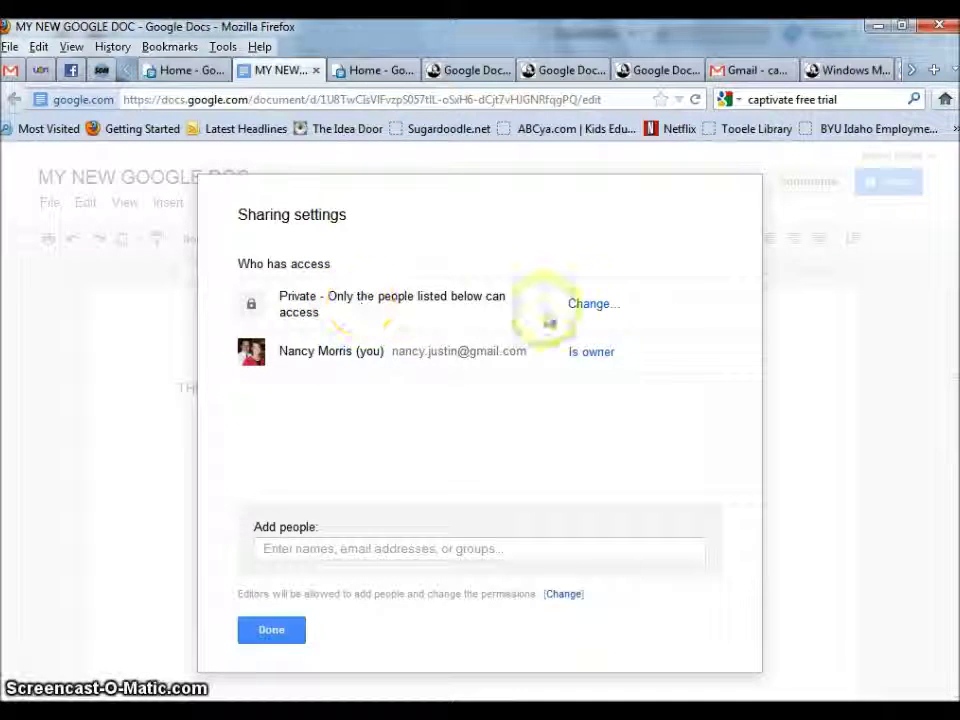
pyautogui.click(601, 310)
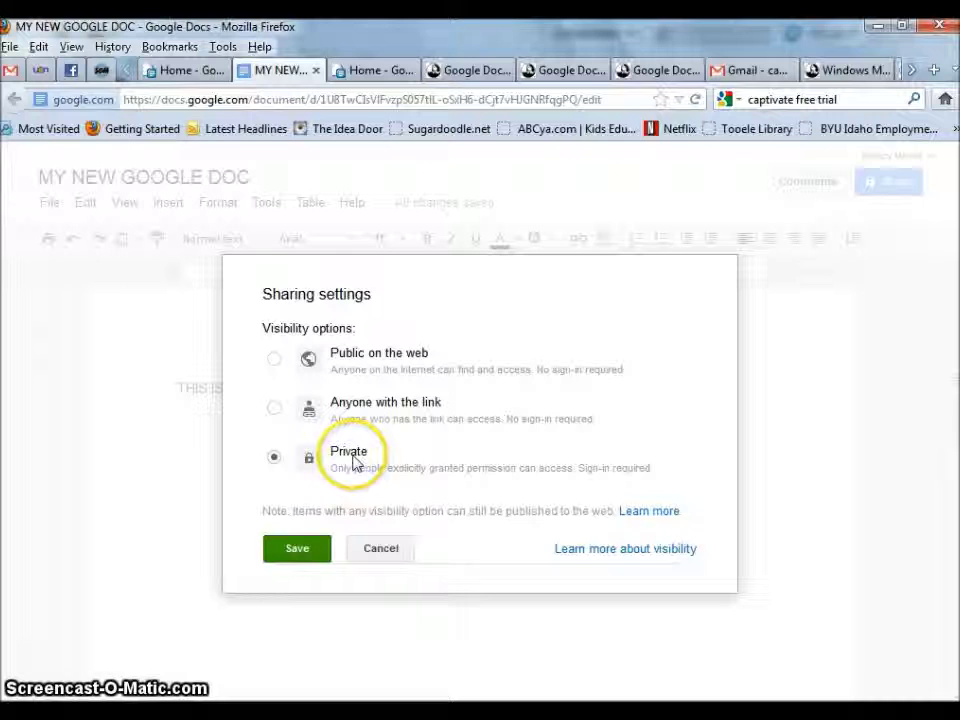
pyautogui.click(298, 550)
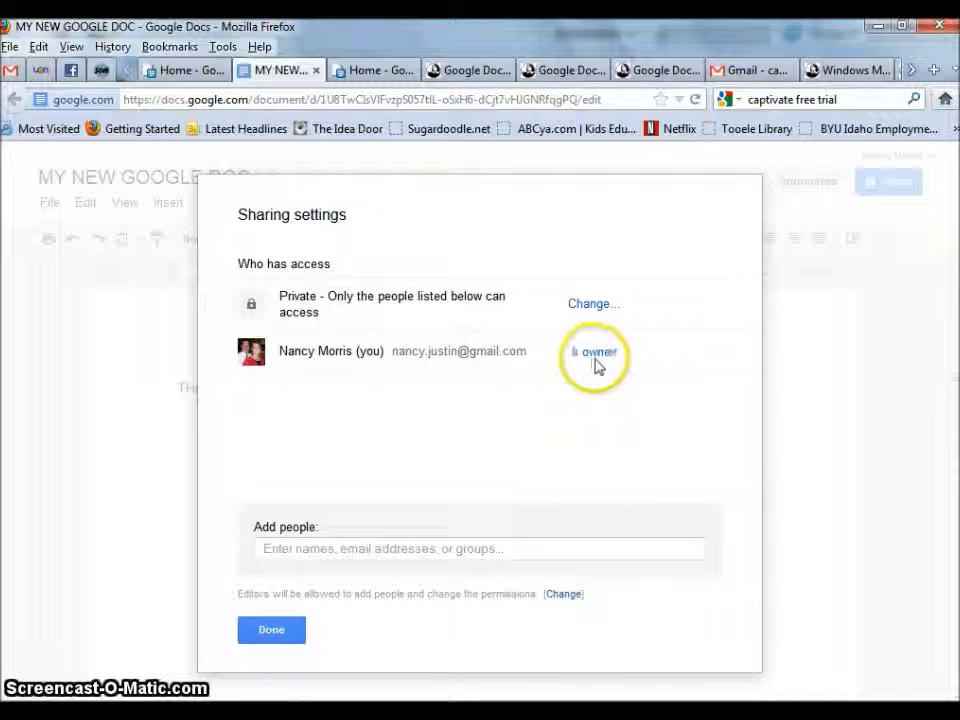
# - Add the collaborator's e-mail address with Can edit access and send the invitation
pyautogui.click(268, 552)
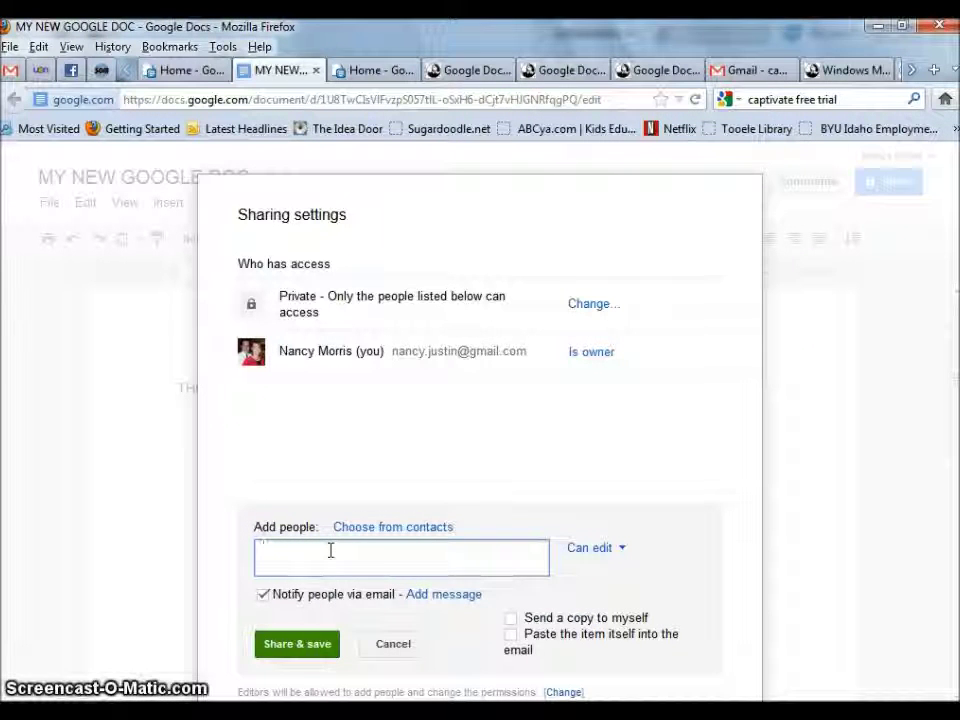
pyautogui.write('jmorri')
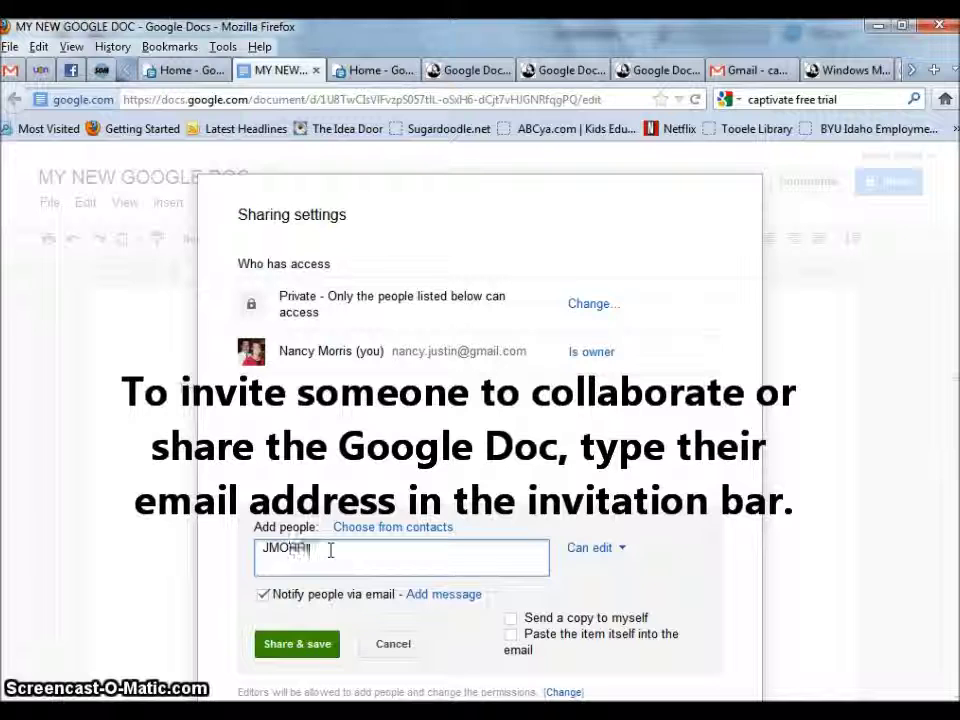
pyautogui.press('BackSpace')
pyautogui.press('BackSpace')
pyautogui.press('BackSpace')
pyautogui.press('BackSpace')
pyautogui.press('BackSpace')
pyautogui.press('BackSpace')
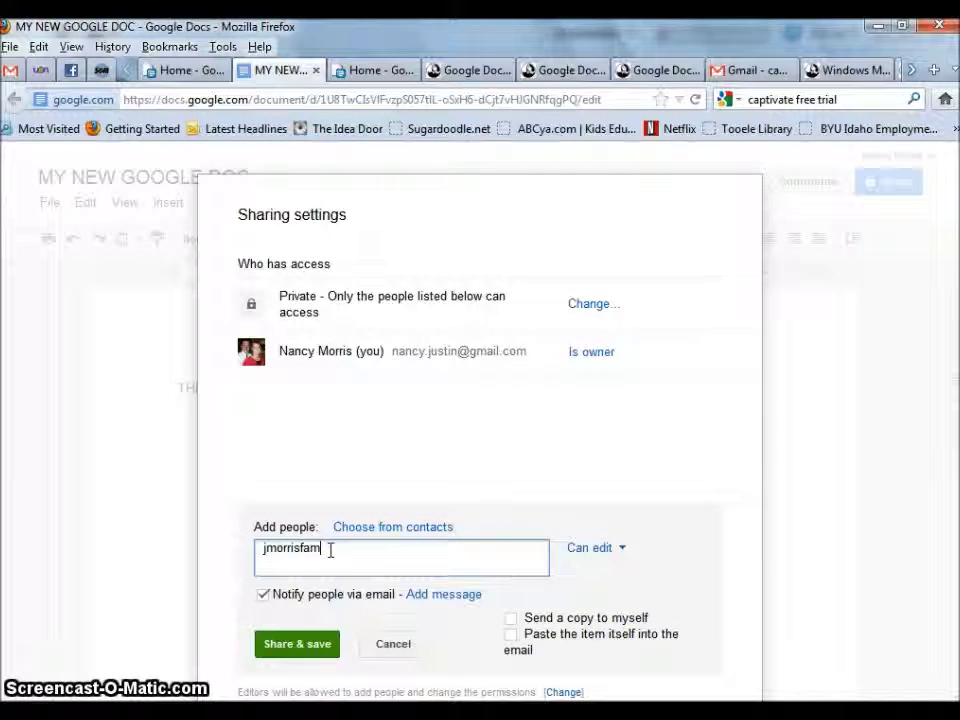
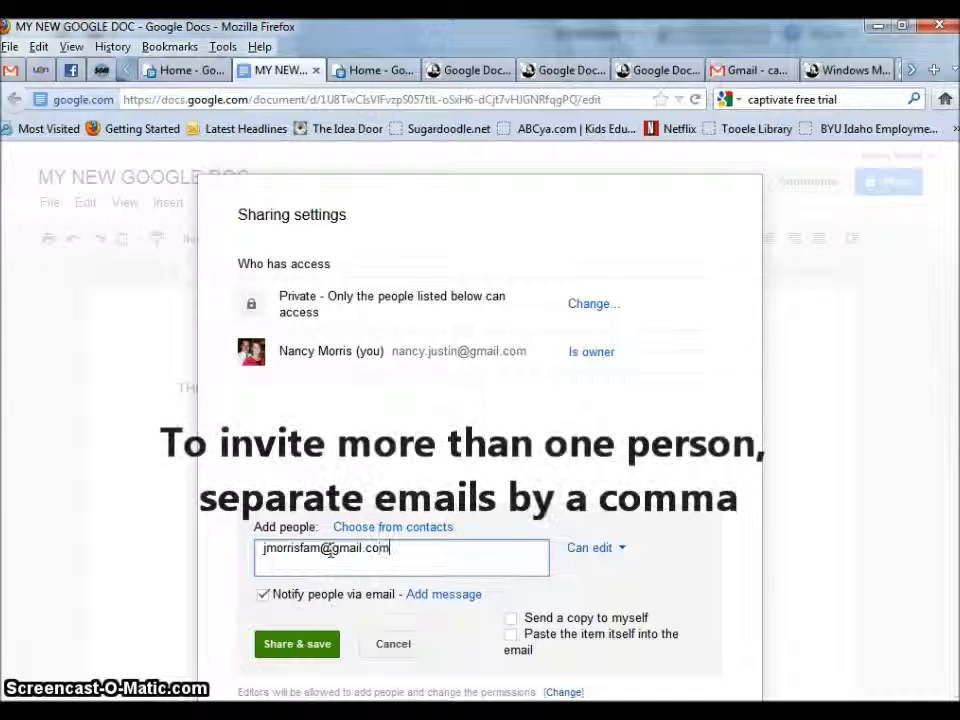
pyautogui.click(305, 646)
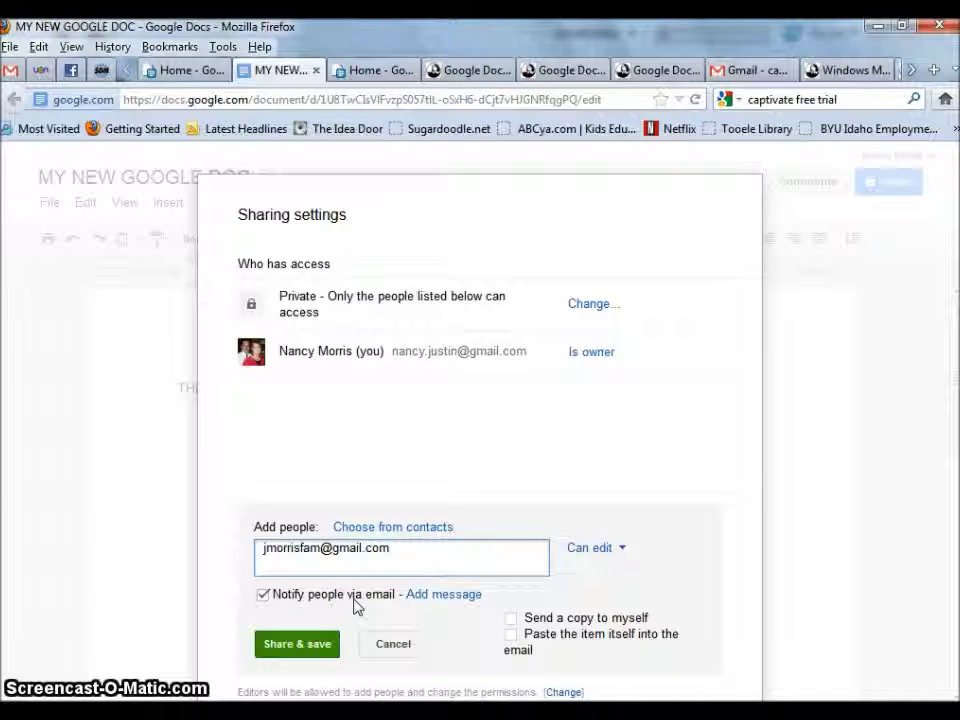
pyautogui.click(298, 645)
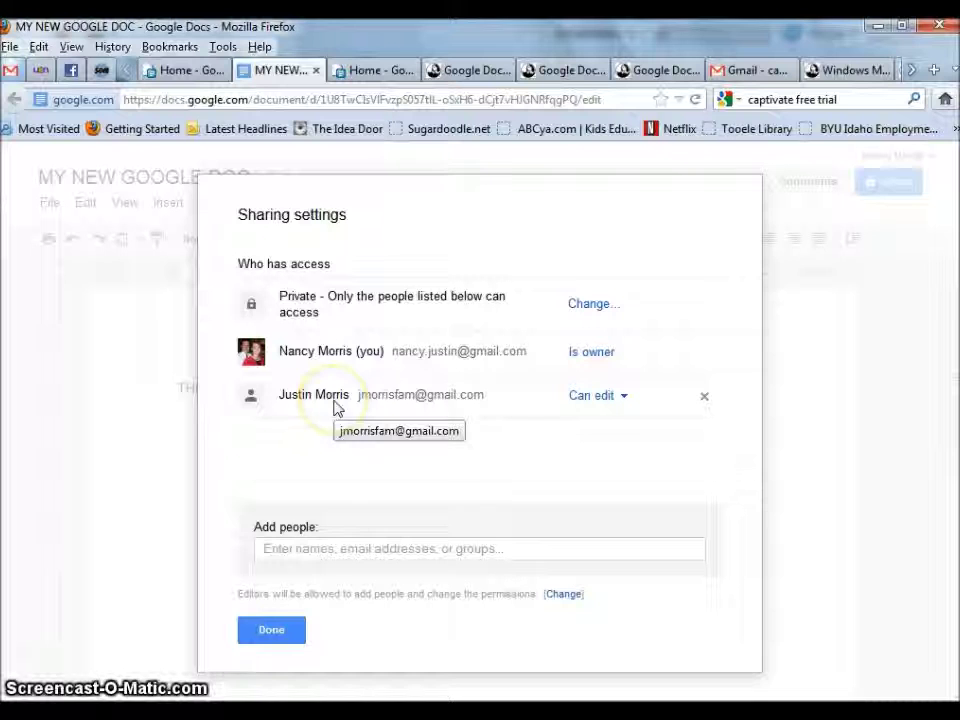
# - Leave the collaborator on Can edit and close Sharing settings with Done
pyautogui.click(624, 400)
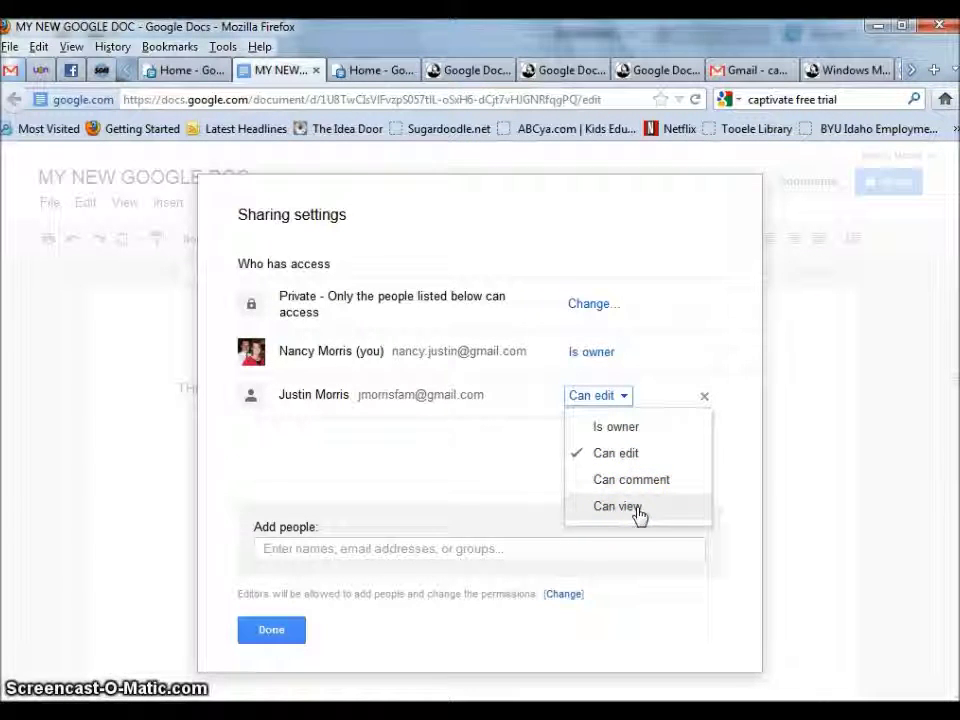
pyautogui.click(646, 482)
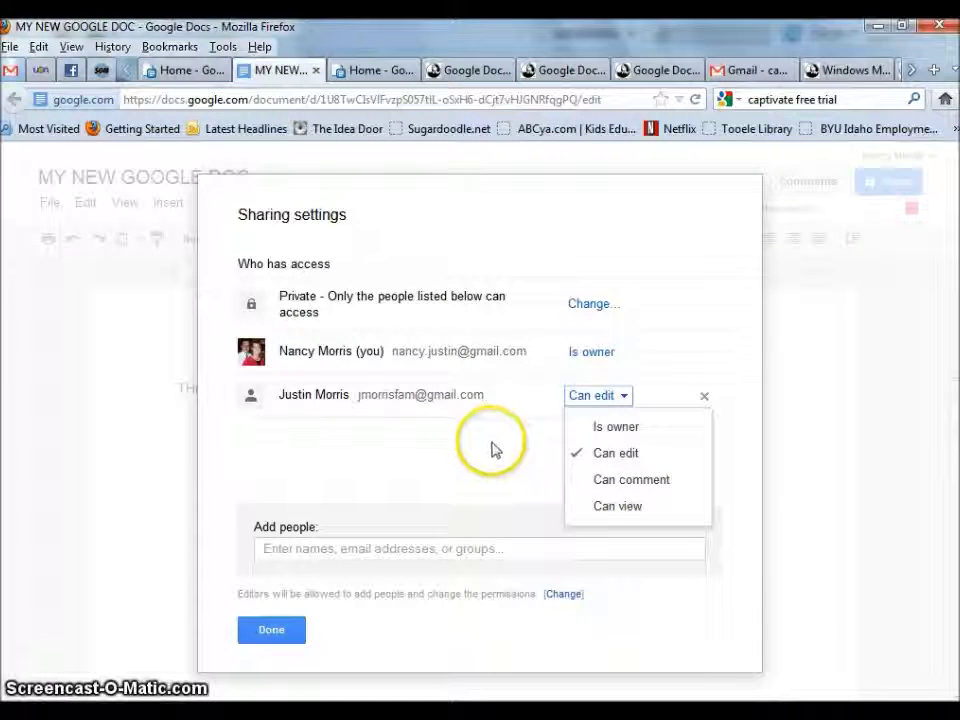
pyautogui.click(610, 400)
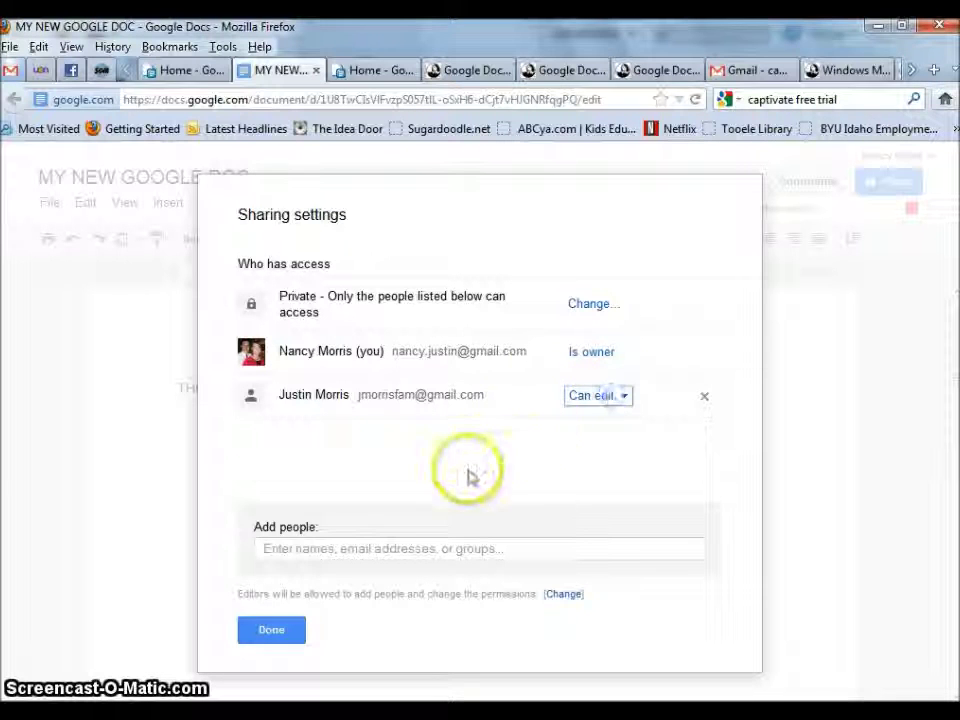
pyautogui.click(268, 622)
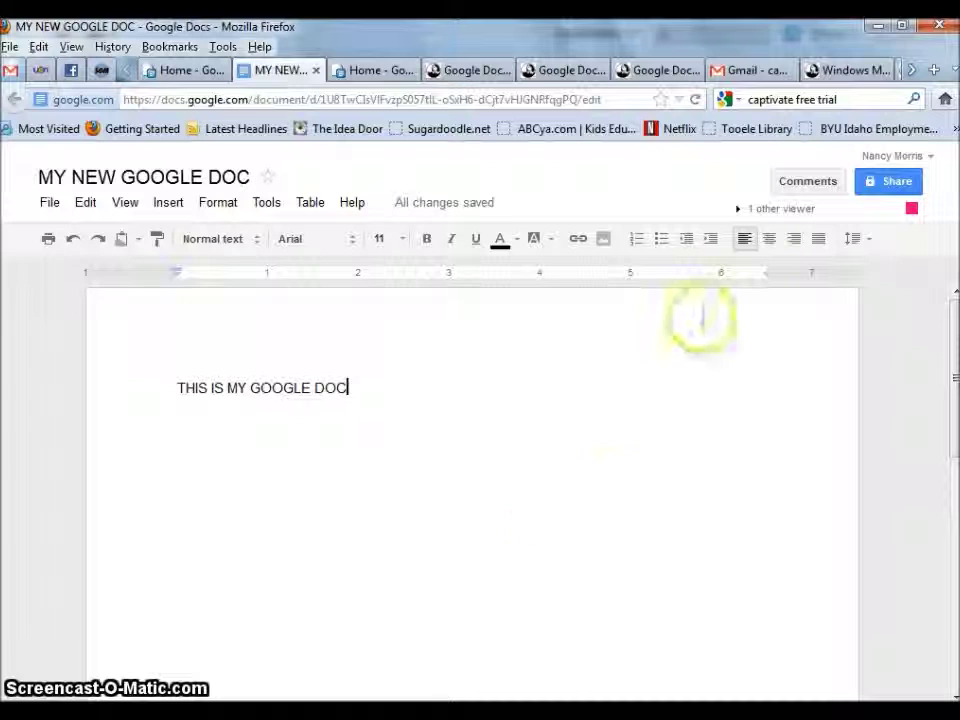
# - Open the chat panel with the '1 other viewer'
pyautogui.click(800, 211)
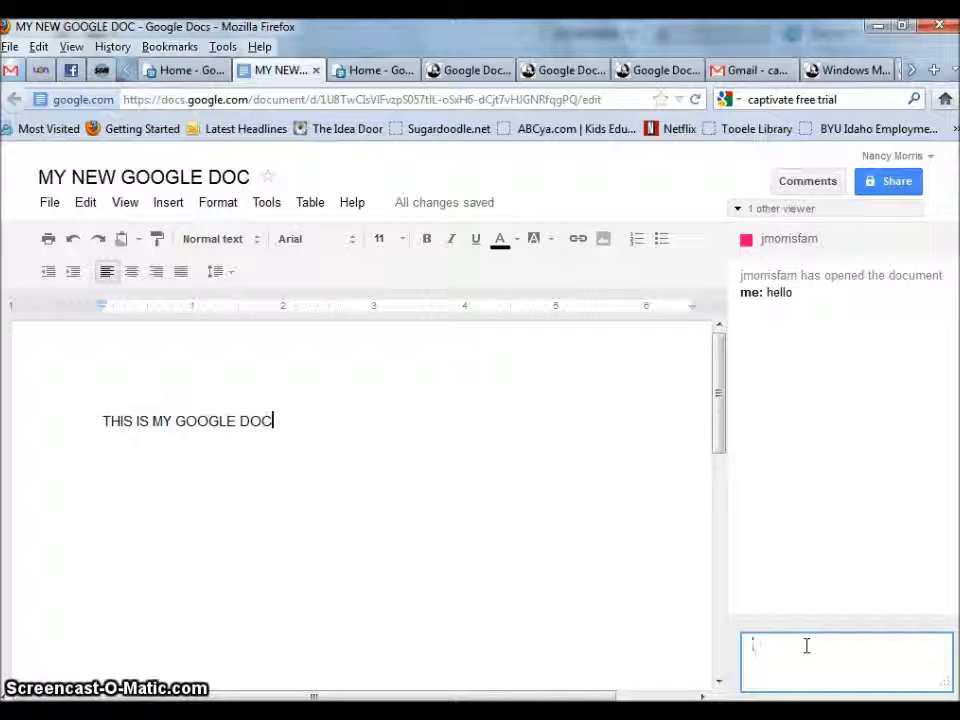
# - Put the caret at the end of the document text and start typing the 'i agree' reply
pyautogui.click(262, 423)
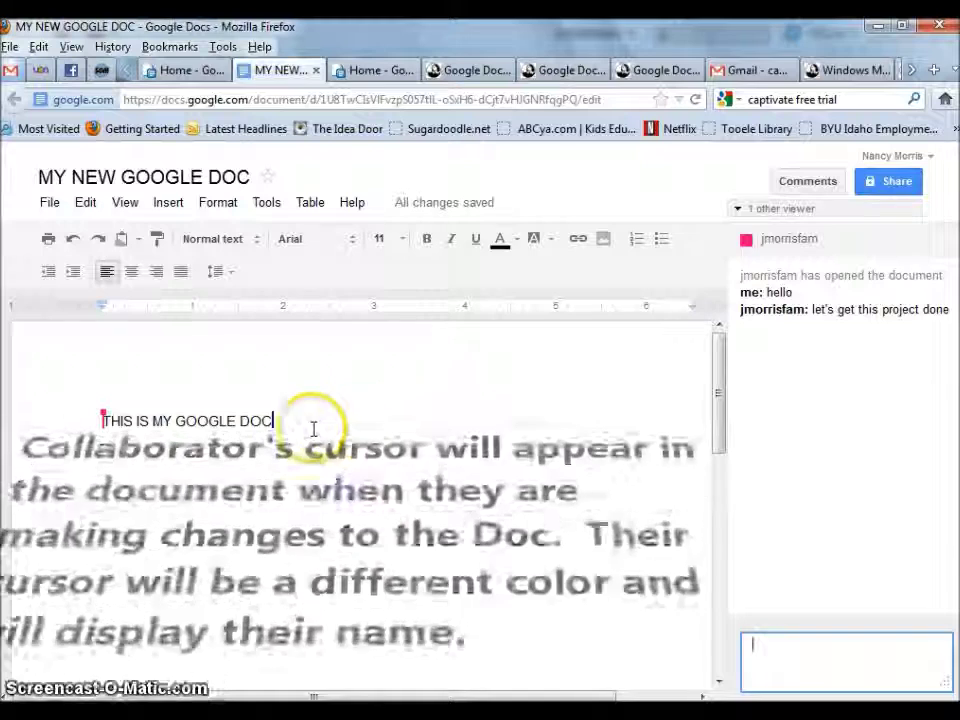
pyautogui.write('i')
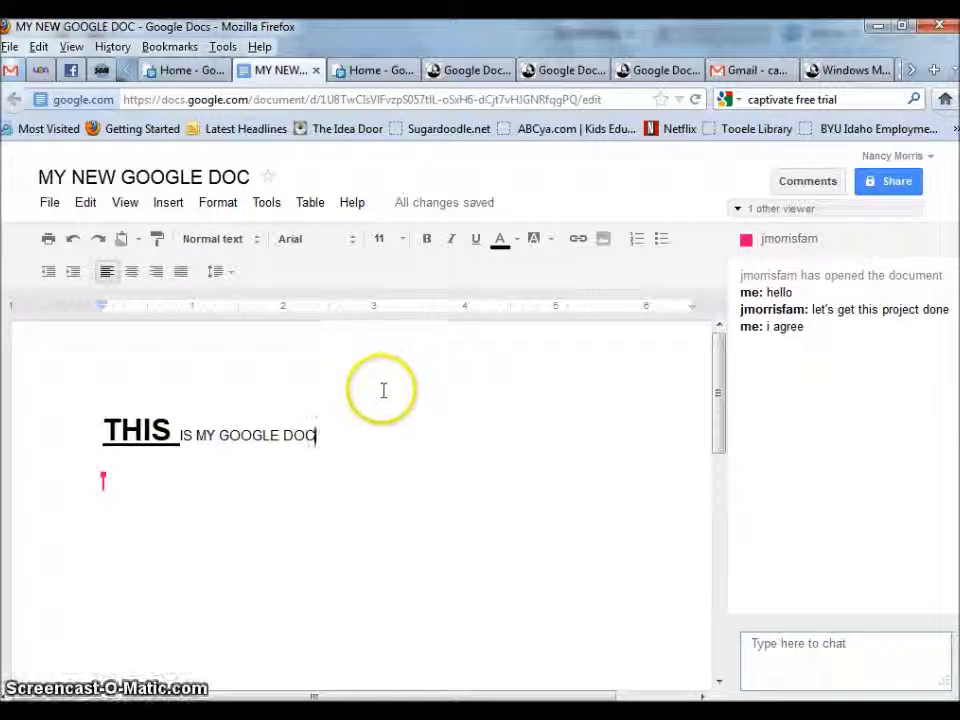
# - Complete the line to read 'We are done.' and reopen the document's sharing settings
pyautogui.click(893, 188)
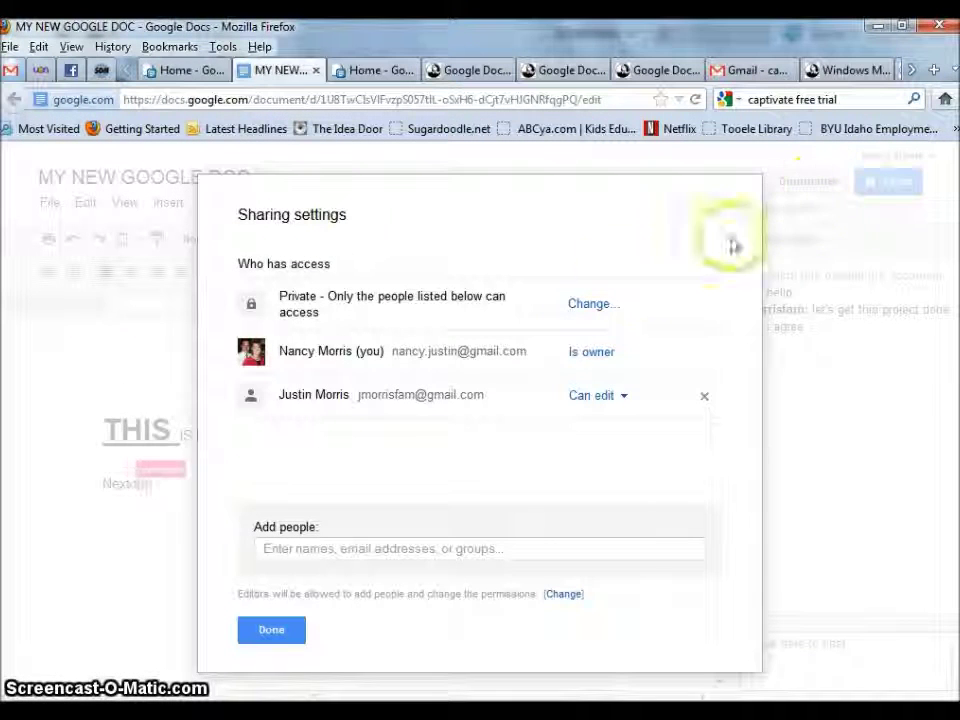
pyautogui.click(270, 630)
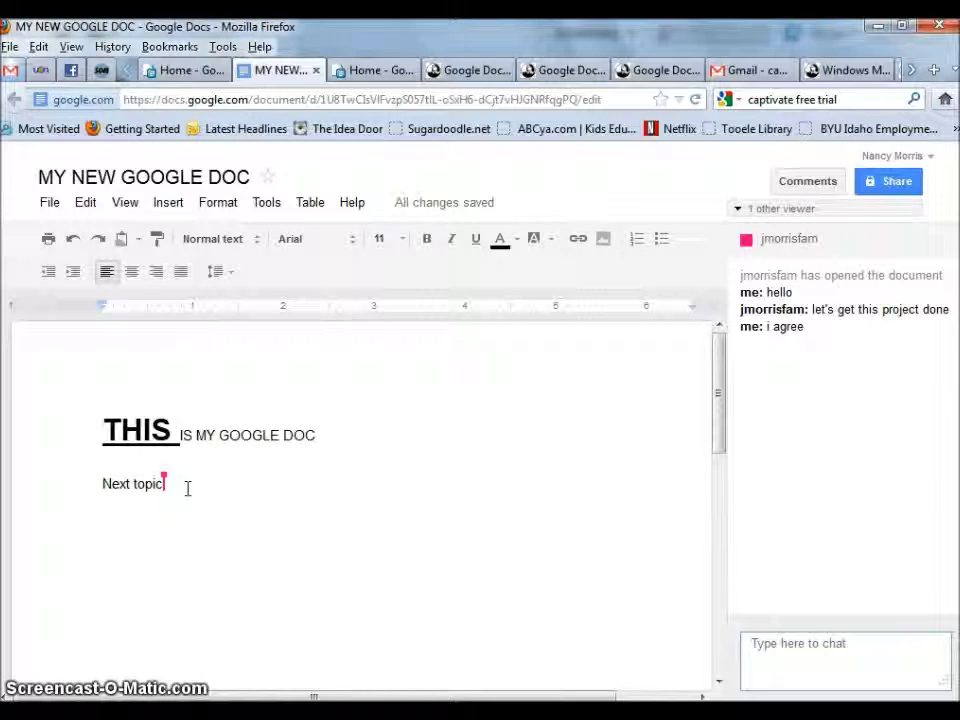
pyautogui.write('done.  Good job')
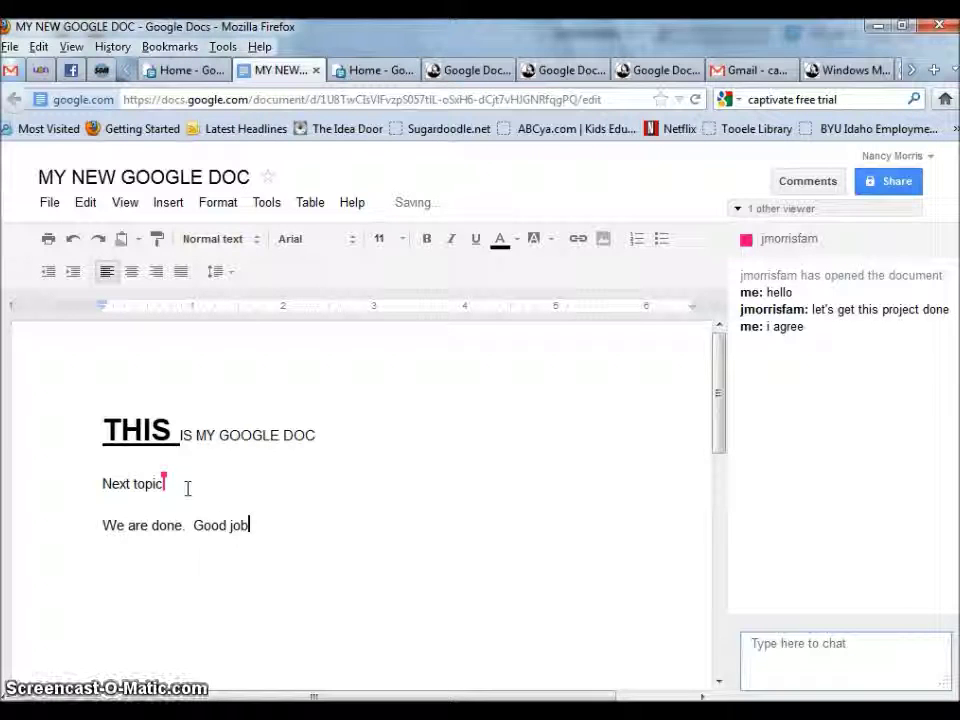
pyautogui.click(893, 181)
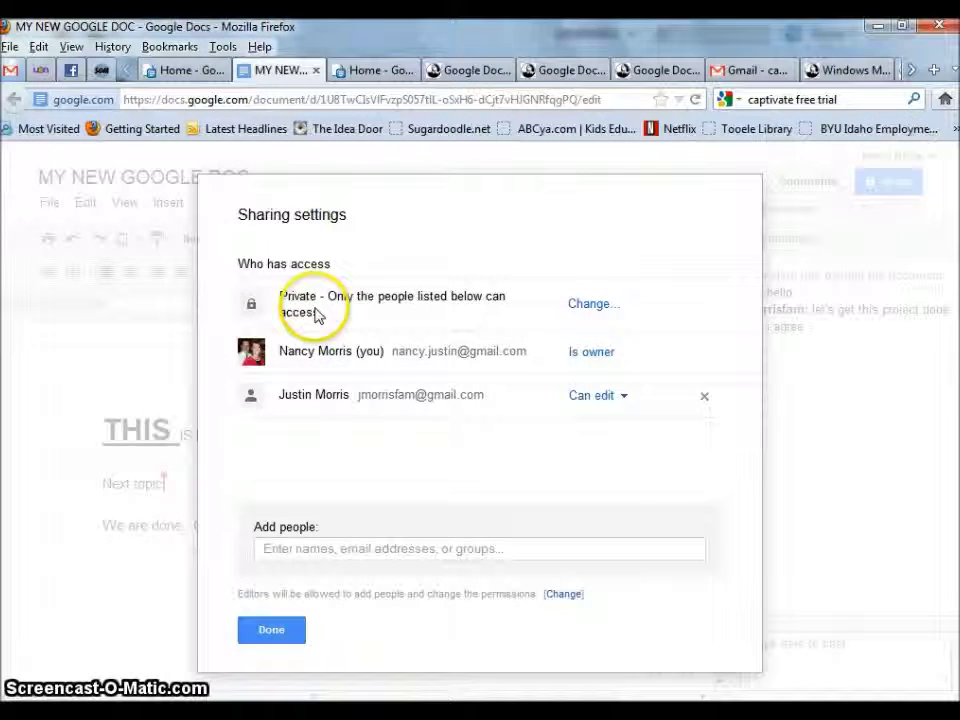
# - Change link visibility from Public on the web to Anyone with the link, save, and close sharing
pyautogui.click(601, 305)
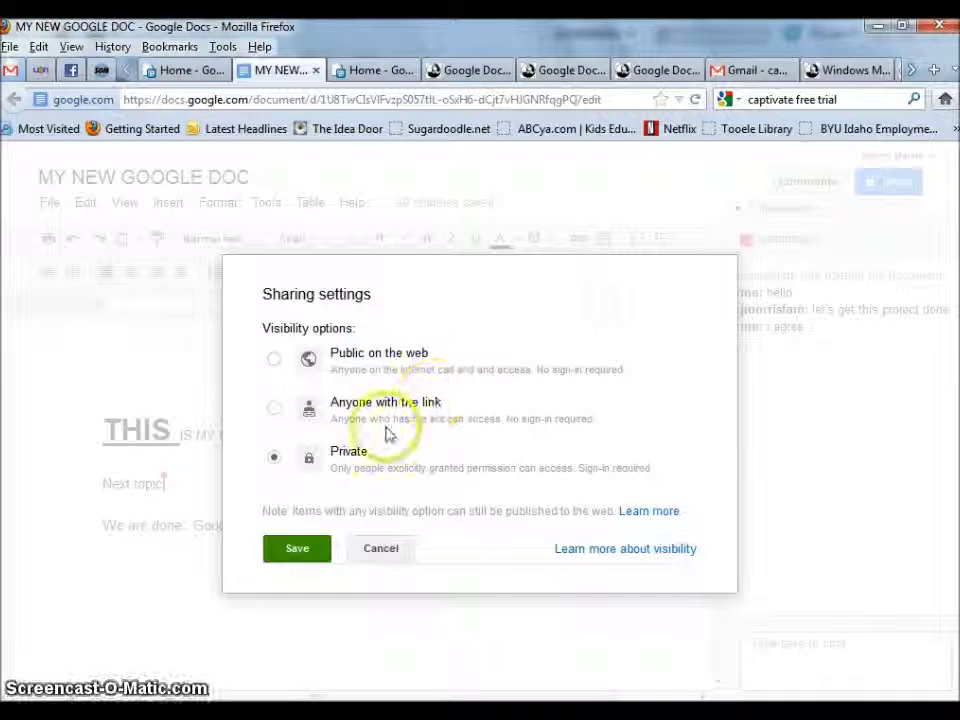
pyautogui.click(274, 359)
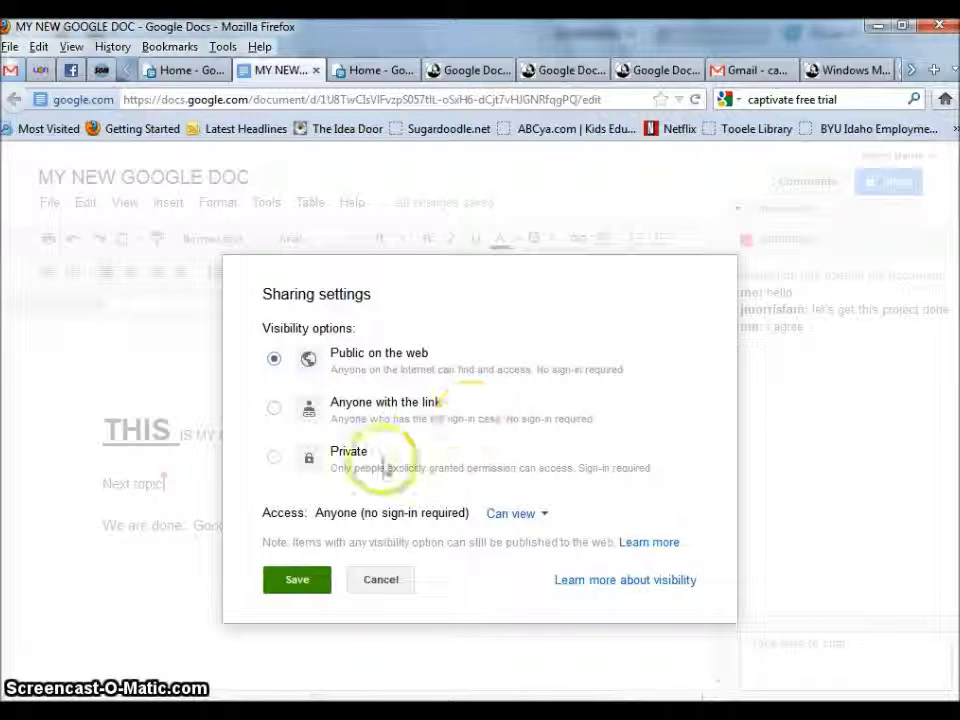
pyautogui.click(303, 581)
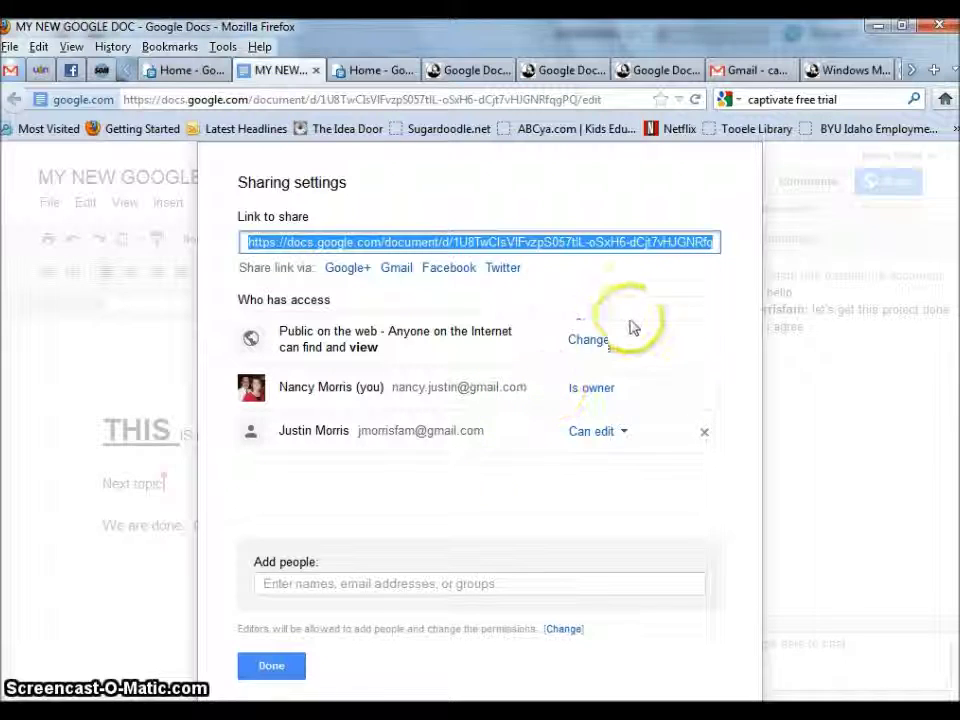
pyautogui.click(600, 341)
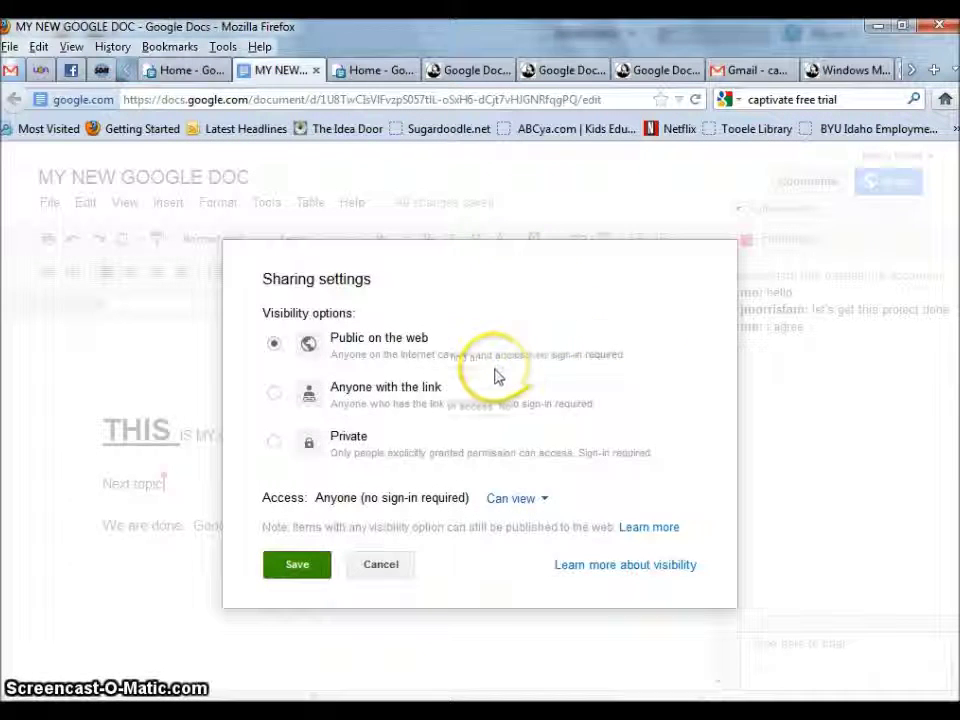
pyautogui.click(274, 395)
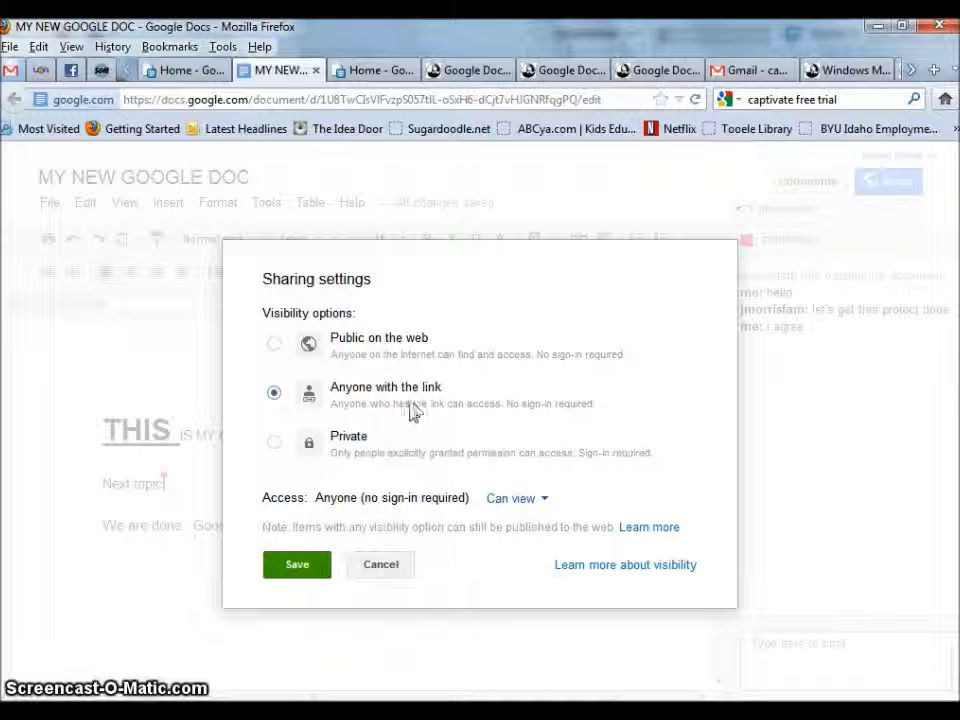
pyautogui.click(317, 566)
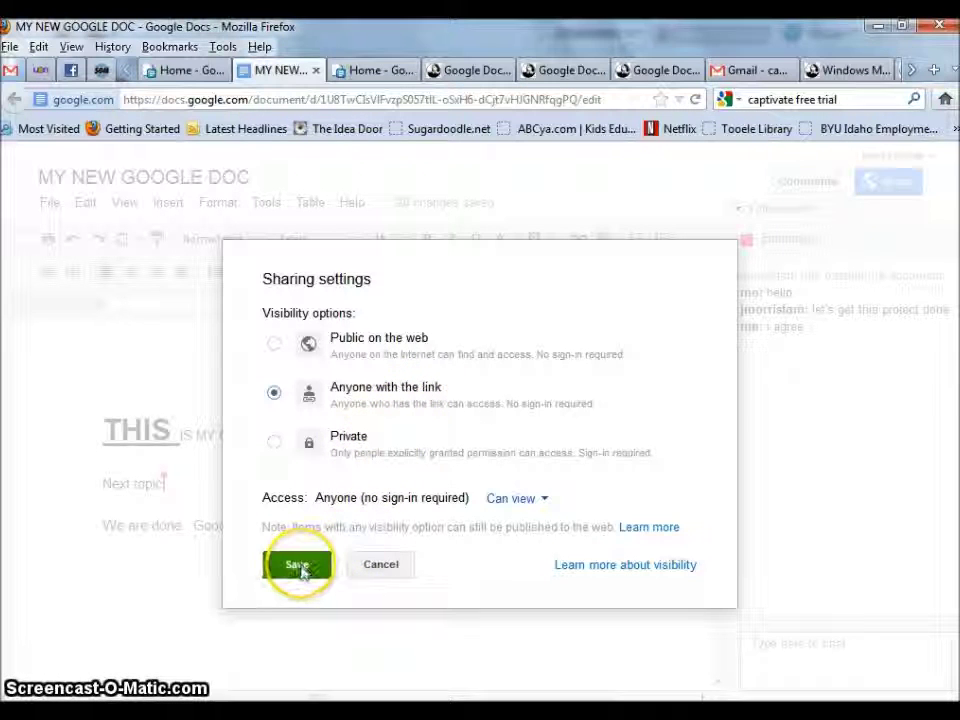
pyautogui.click(300, 567)
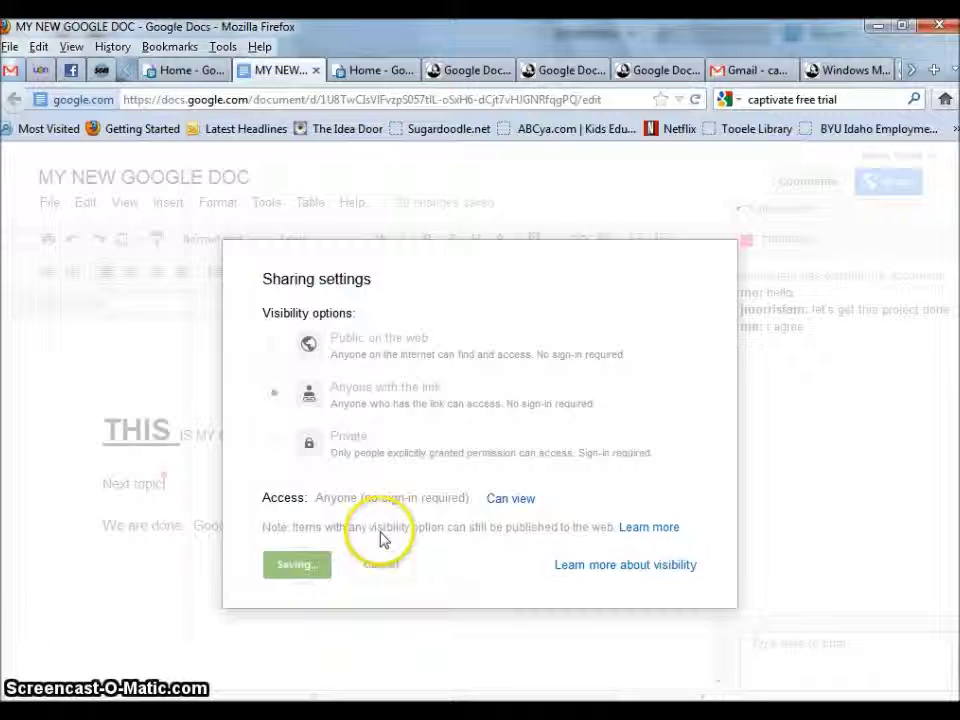
pyautogui.click(270, 665)
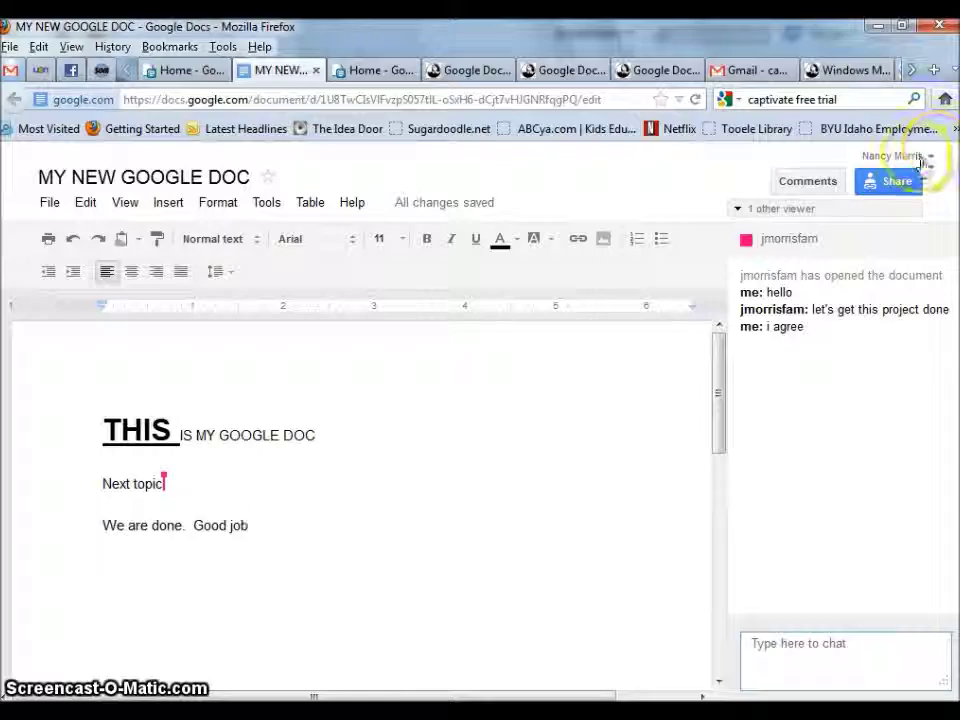
# - Switch to the Home - Google Docs list and open the ACME Proposal document
pyautogui.click(10, 70)
pyautogui.click(185, 70)
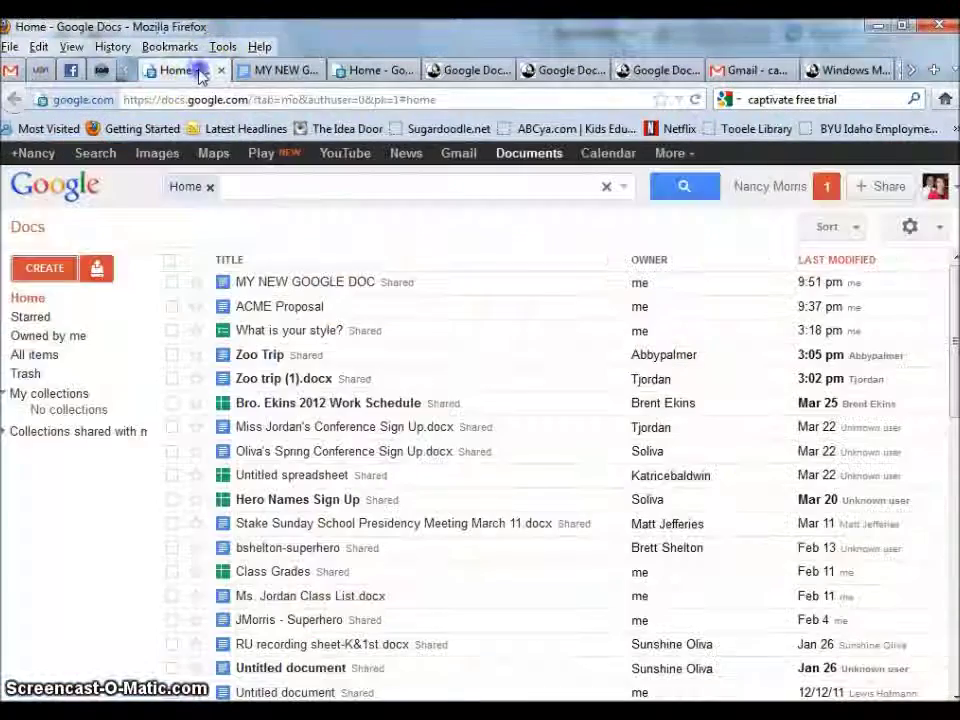
pyautogui.click(290, 310)
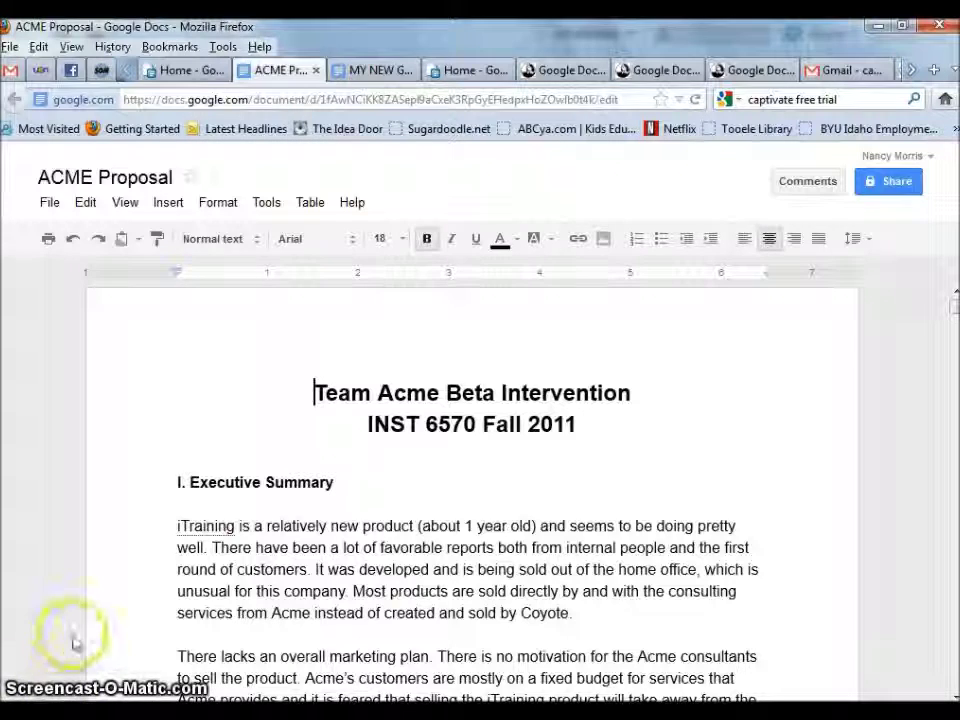
# - Choose File > Email as attachment for the ACME Proposal
pyautogui.click(50, 205)
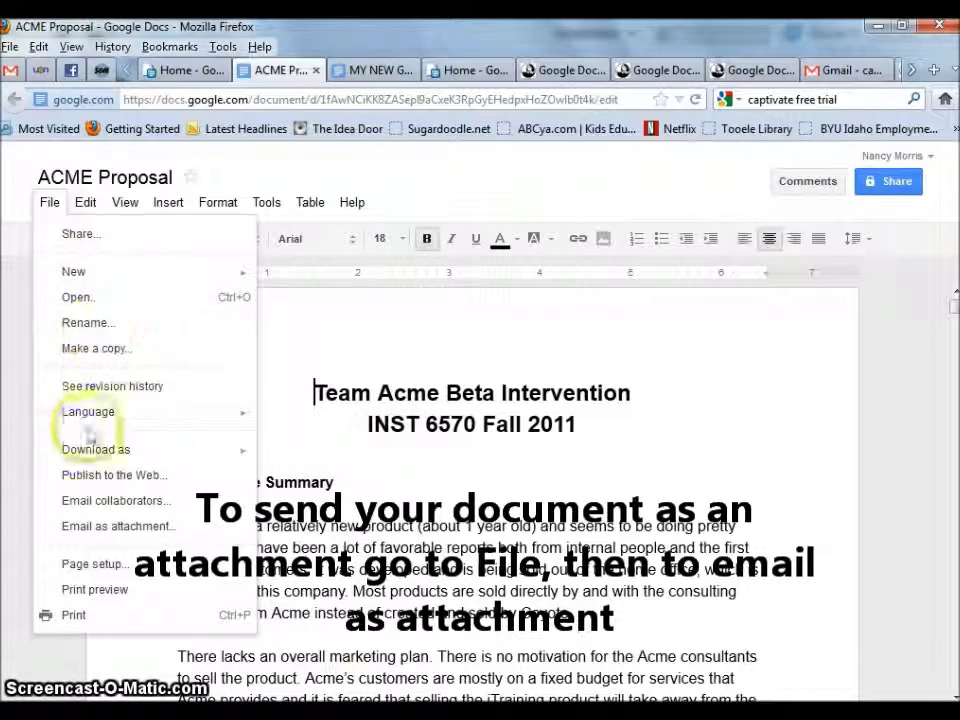
pyautogui.click(105, 529)
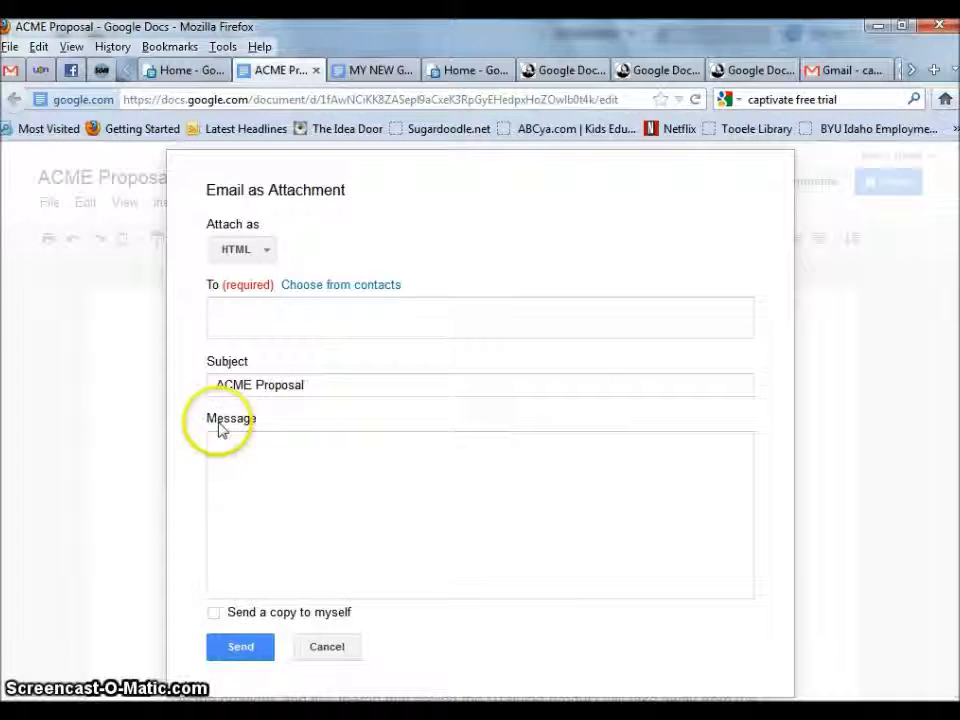
# - Send ACME Proposal as a PDF attachment to the collaborator's e-mail address with the message 'Here is the proposal'
pyautogui.click(267, 252)
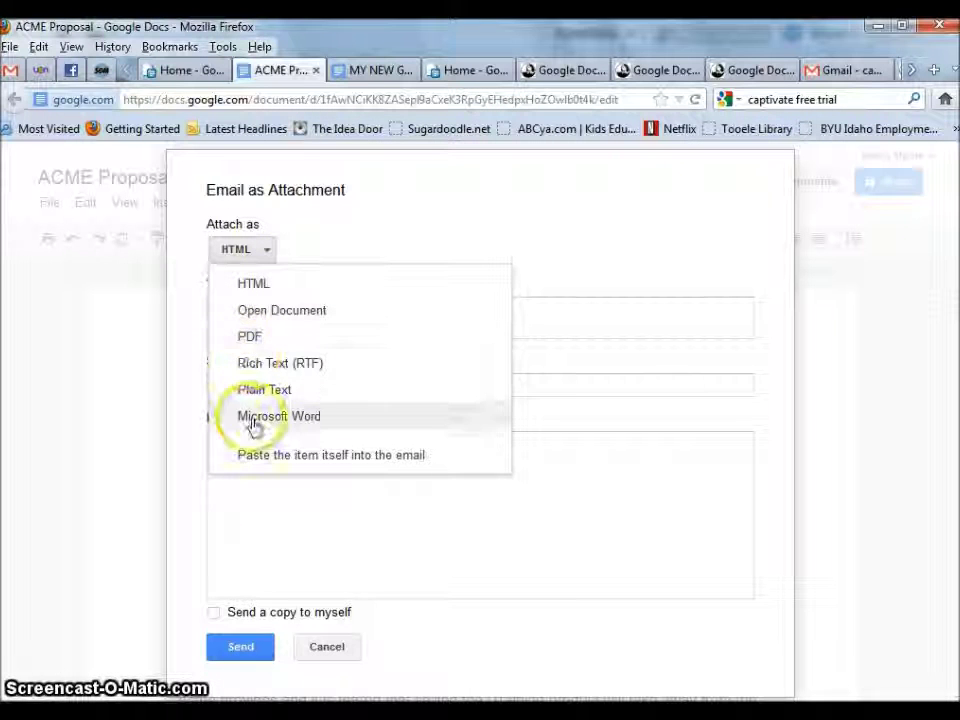
pyautogui.click(262, 338)
pyautogui.click(254, 317)
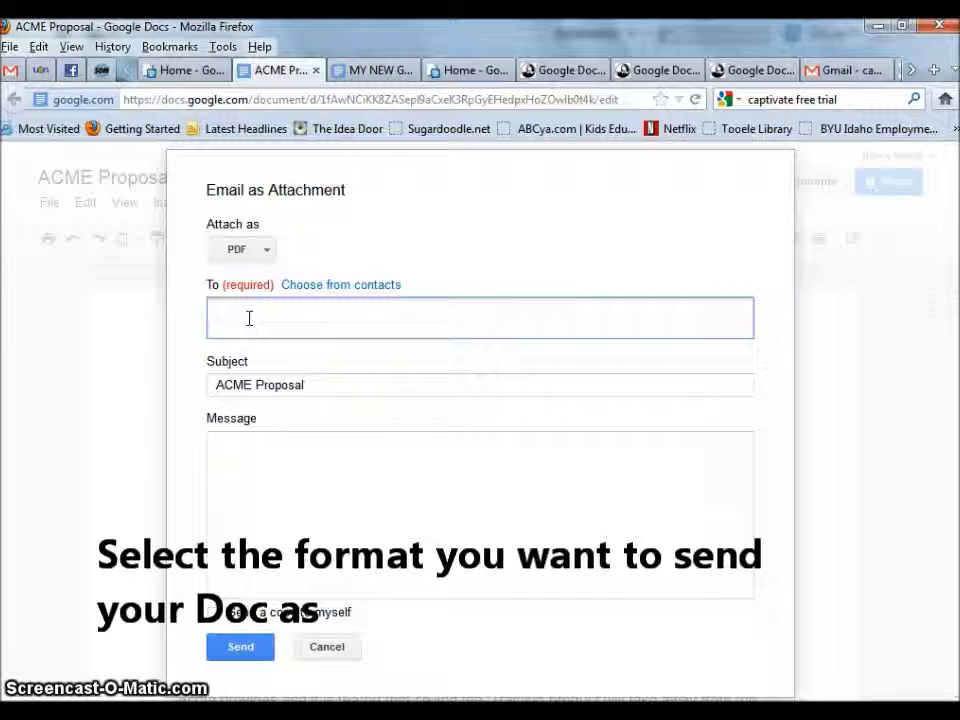
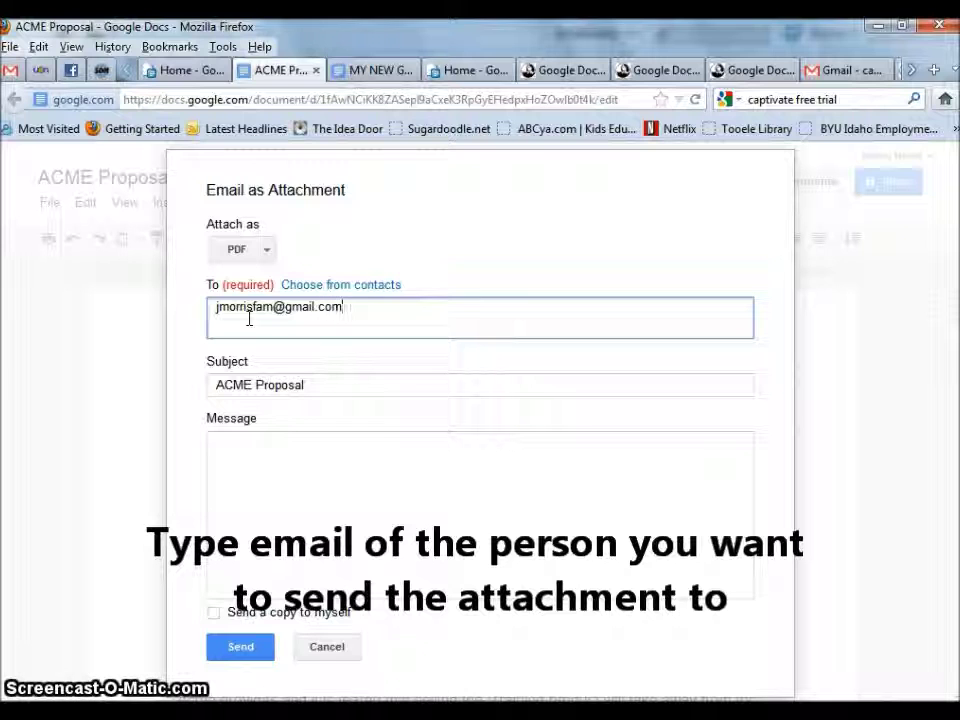
pyautogui.click(262, 455)
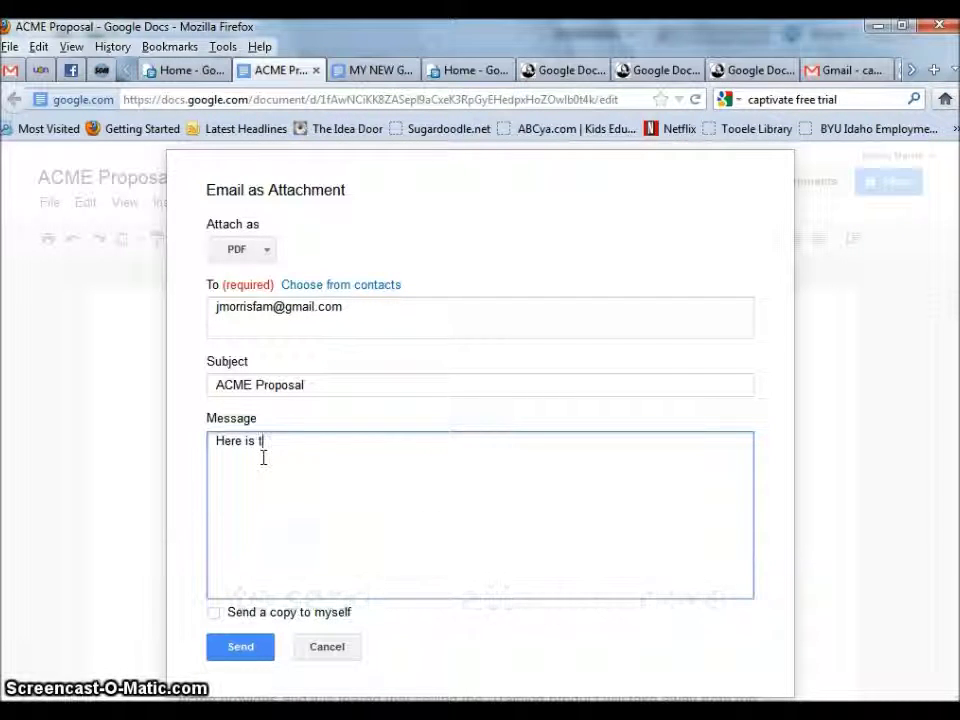
pyautogui.write('Here is the proposal.')
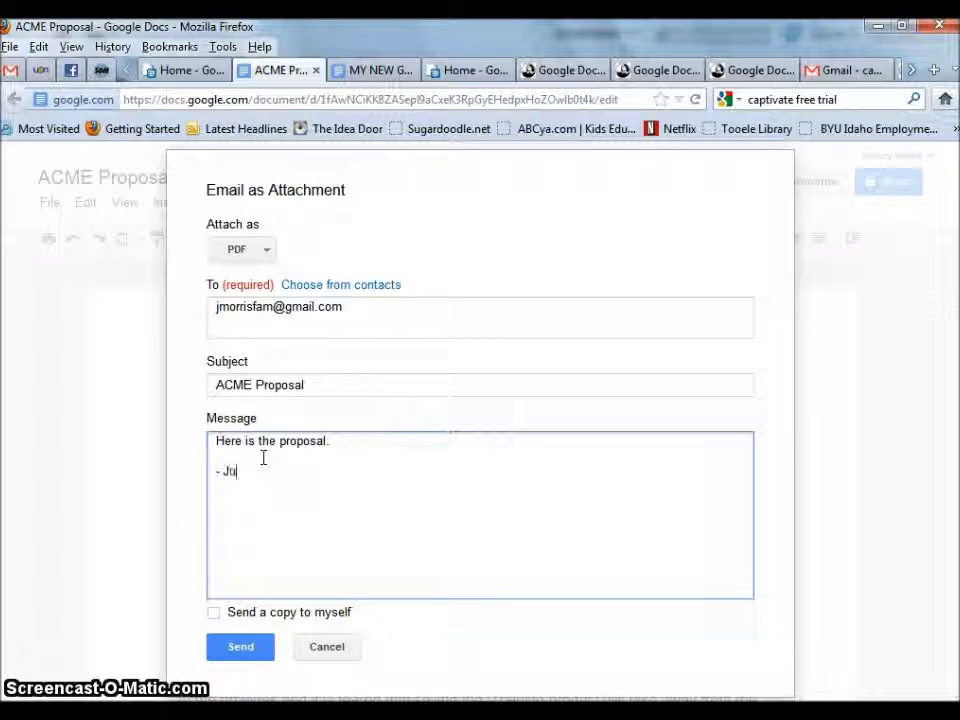
pyautogui.click(240, 647)
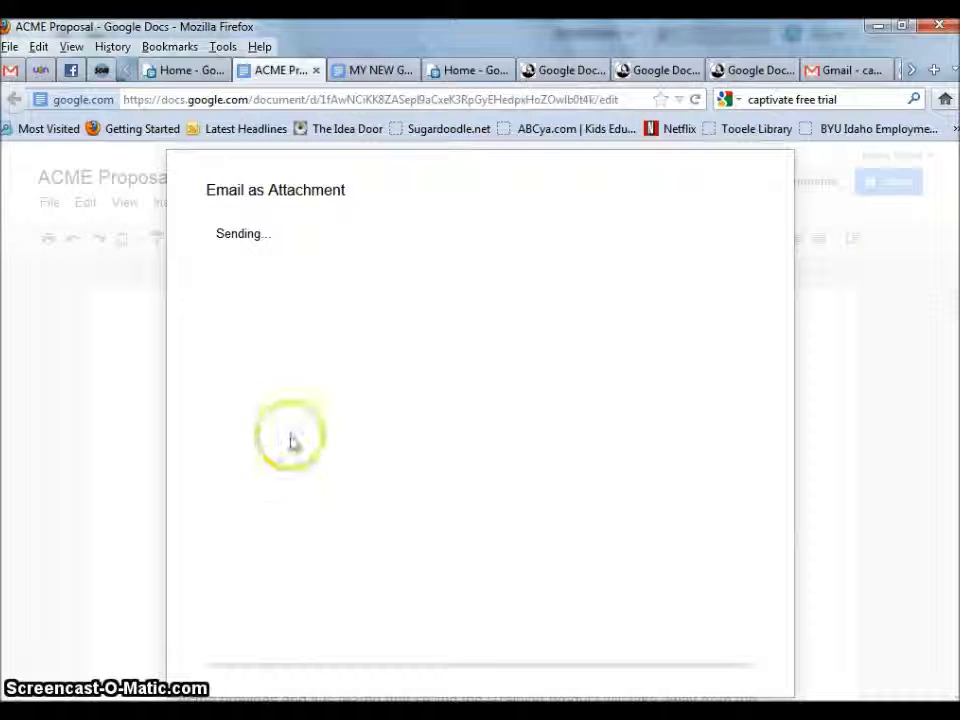